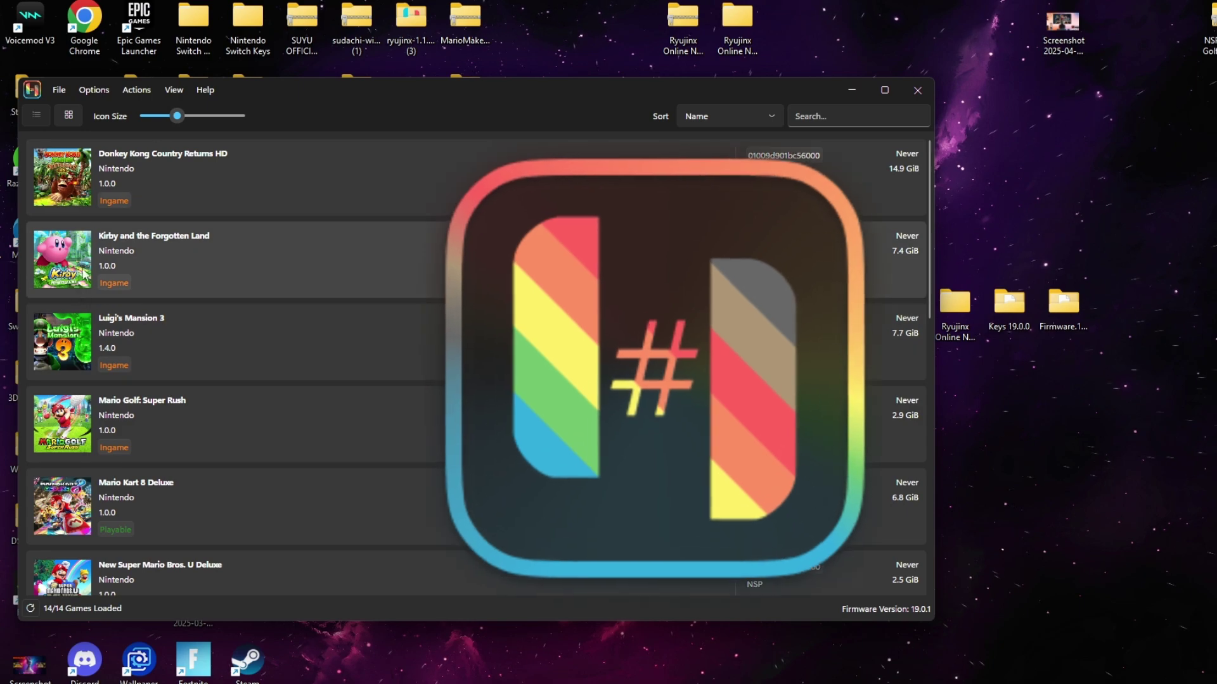
# Step: Open the Ryujinx Online Necessities folder, then its Ryujinx LDN subfolder
pyautogui.scroll(-5, 270, 386)
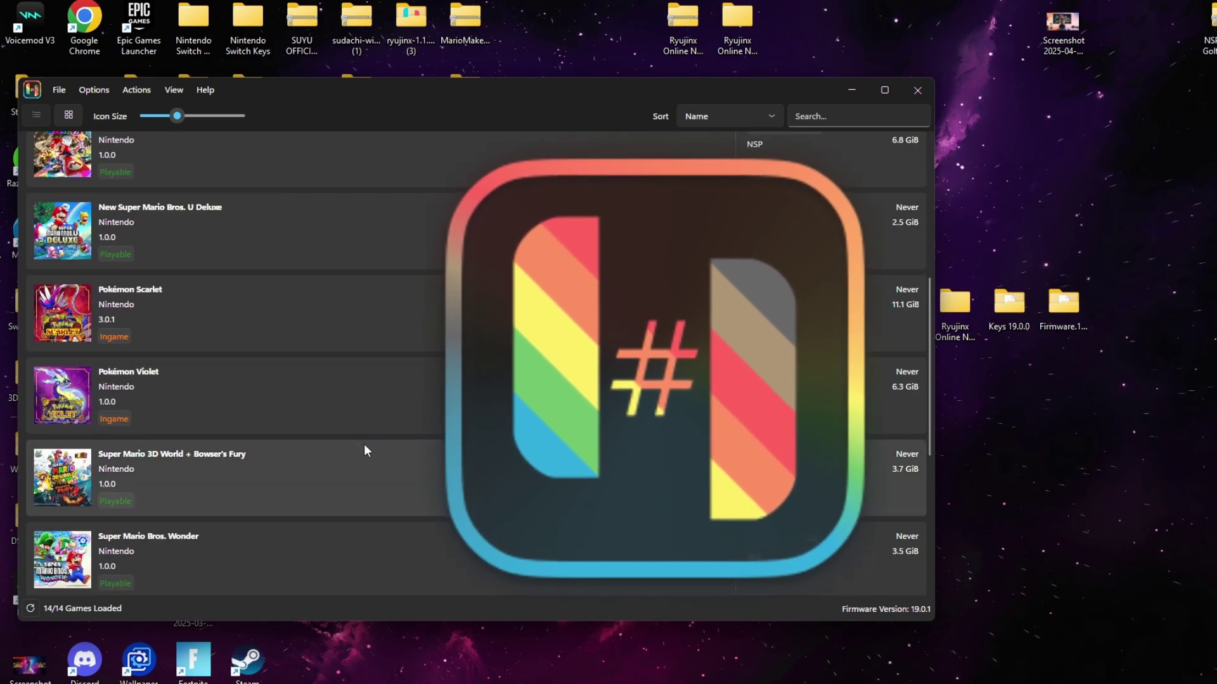
pyautogui.scroll(5, 363, 443)
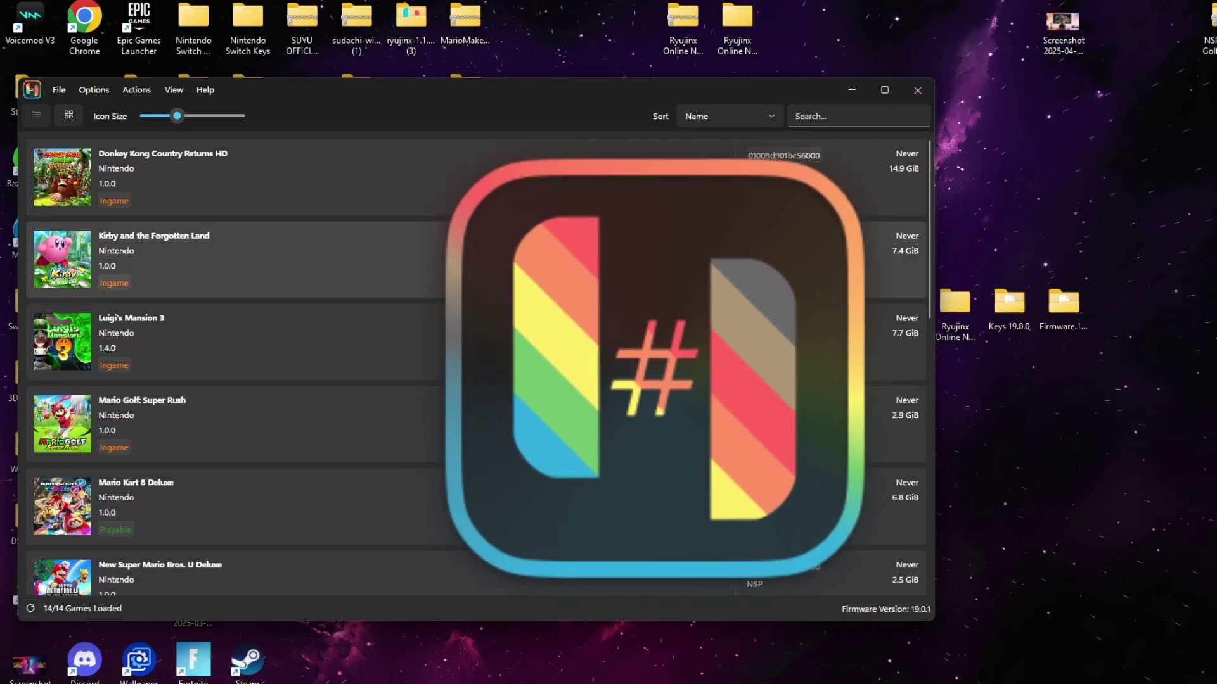
pyautogui.scroll(-2, 233, 349)
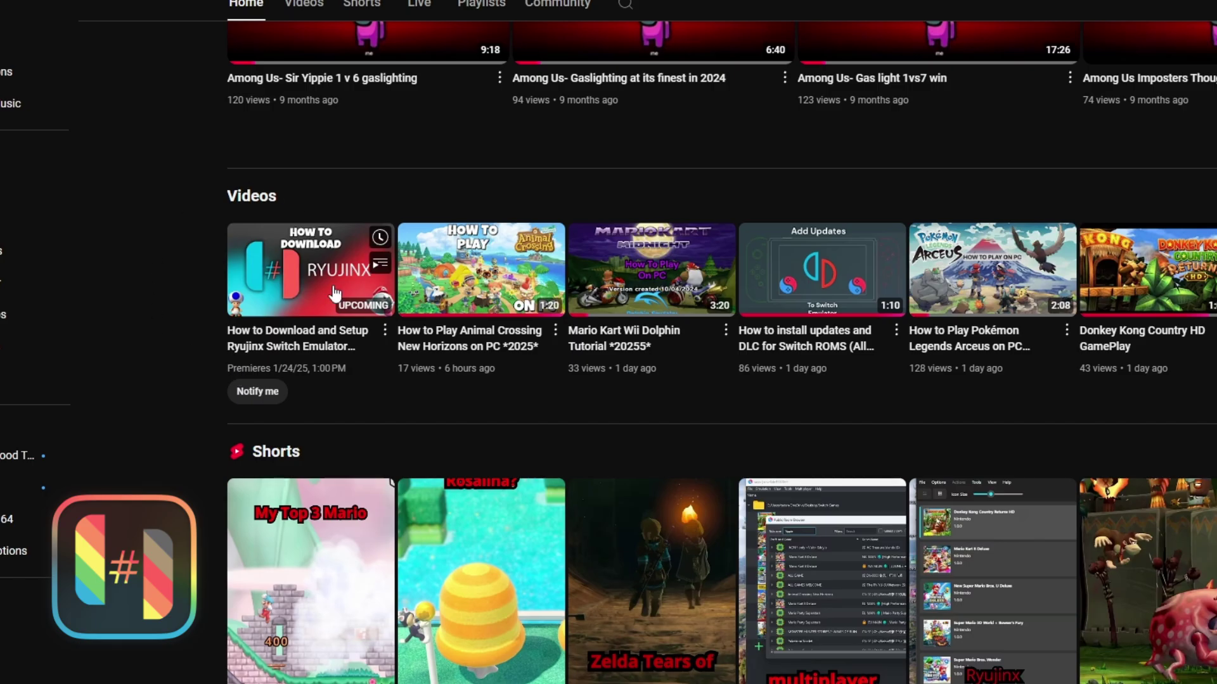
pyautogui.moveTo(370, 252)
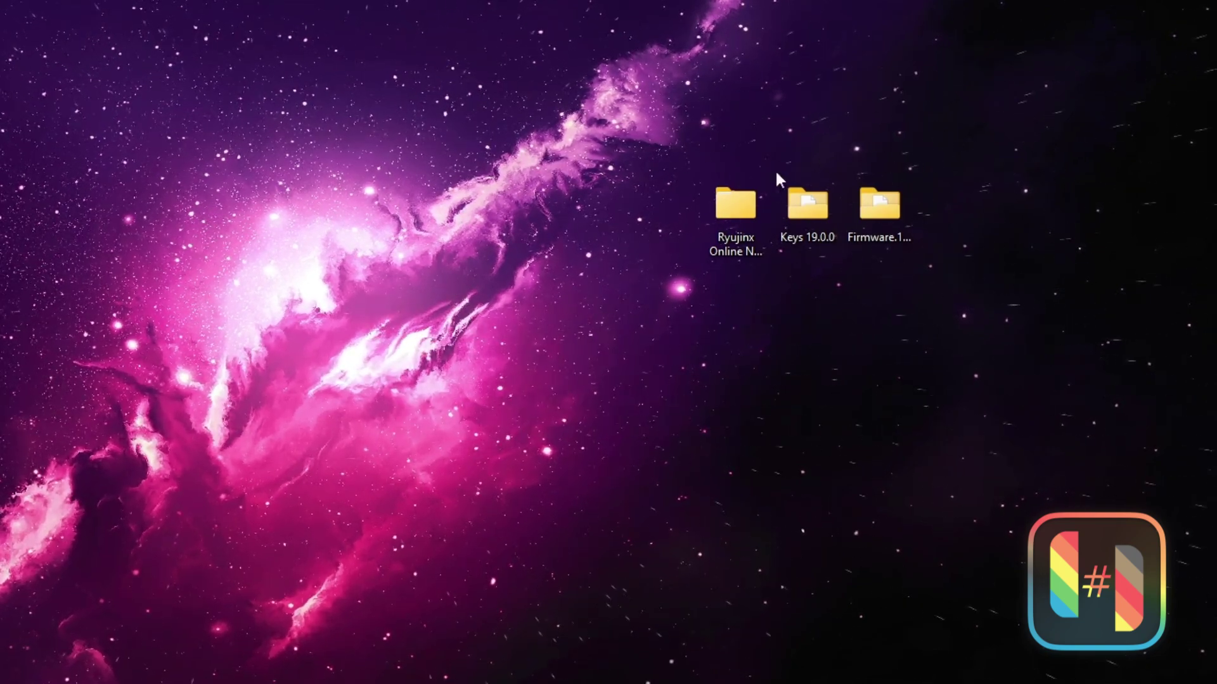
pyautogui.doubleClick(749, 204)
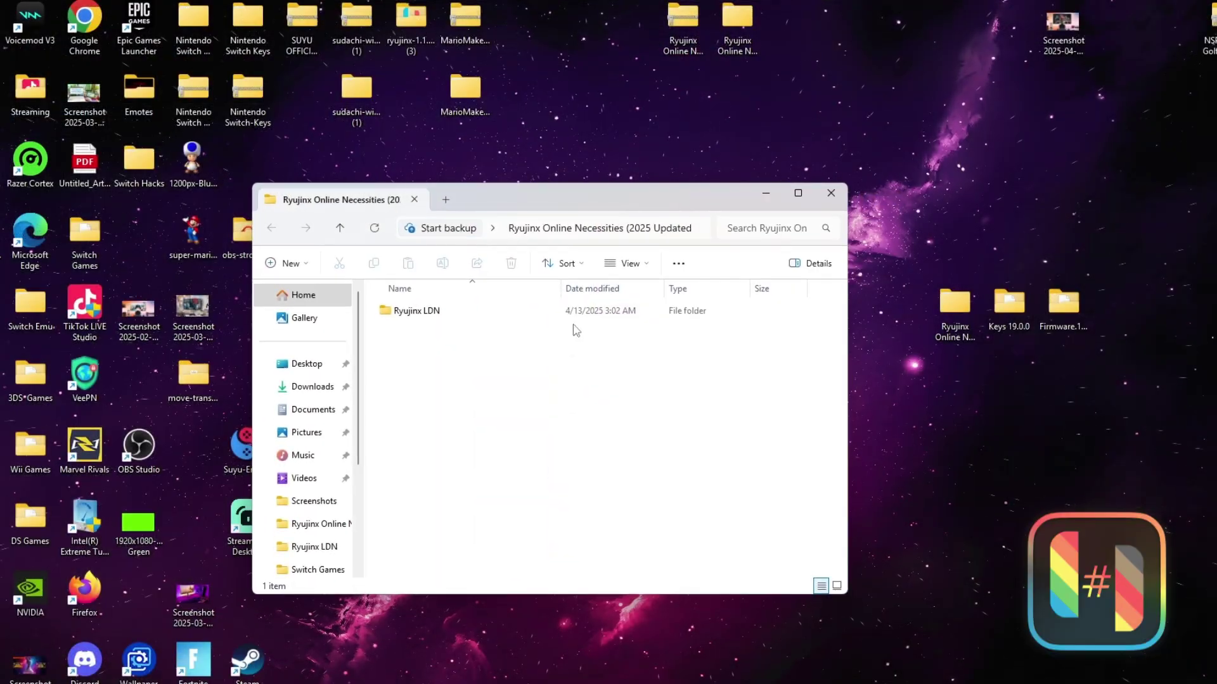
pyautogui.doubleClick(576, 311)
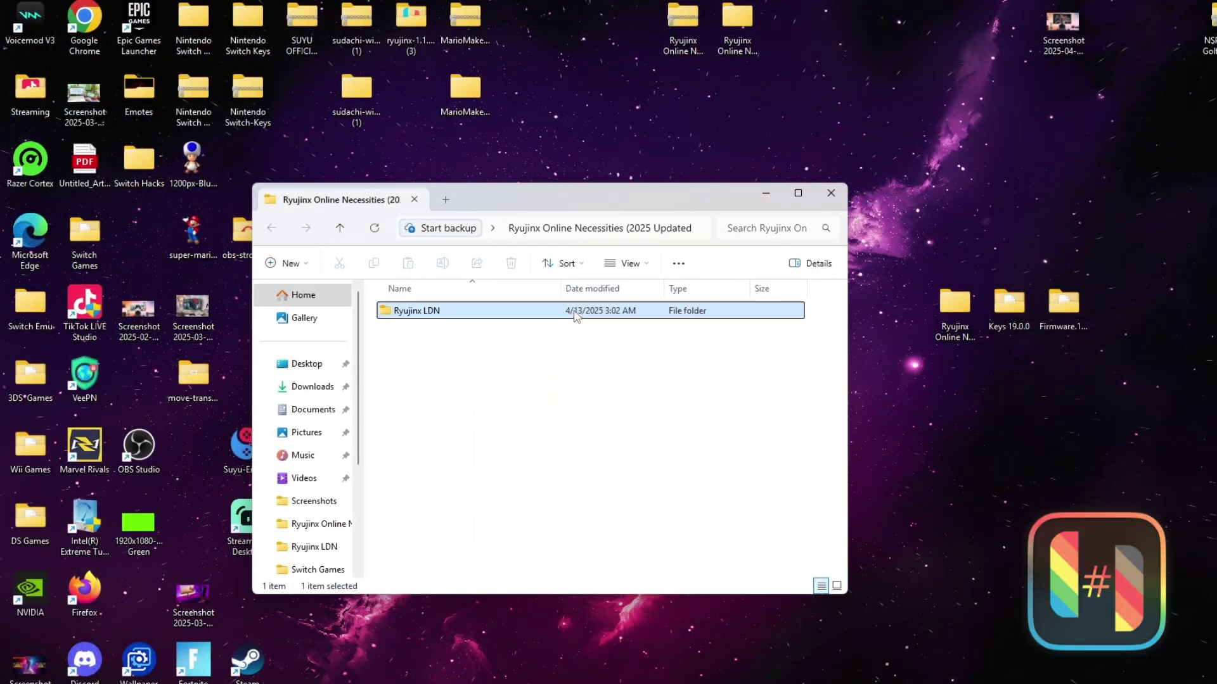
# Step: Try launching Ryujinx.exe from the Ryujinx LDN folder, reopening the folder after each attempt
pyautogui.scroll(-1, 576, 315)
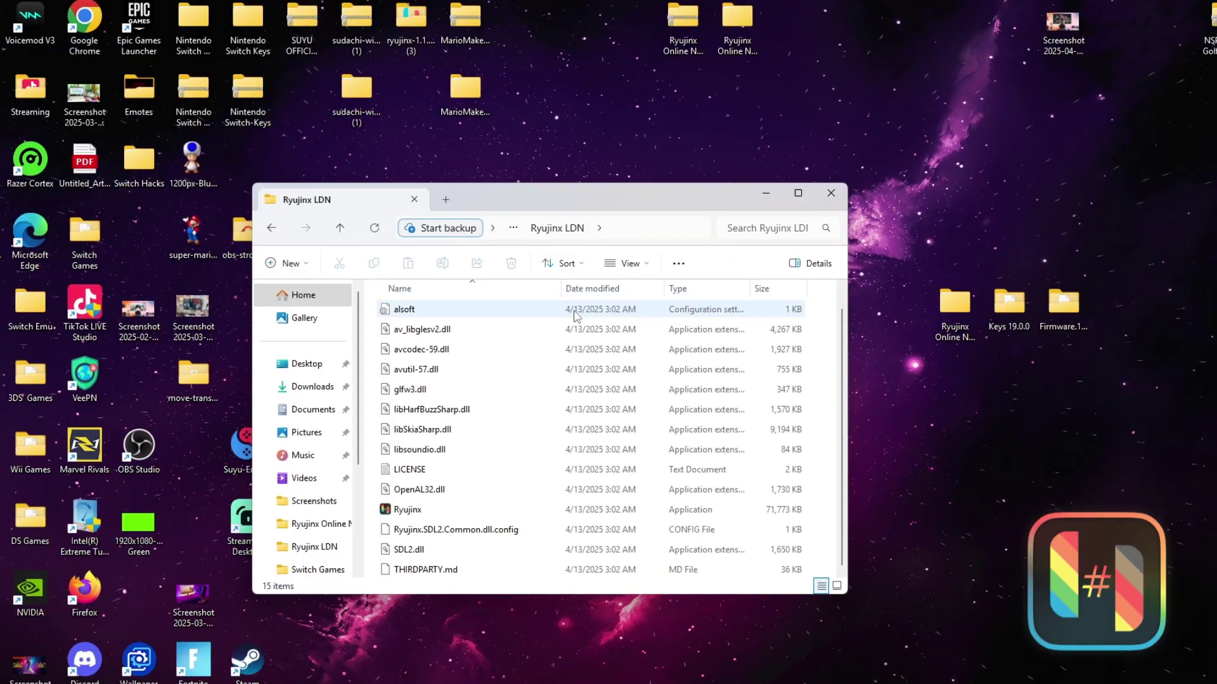
pyautogui.doubleClick(571, 510)
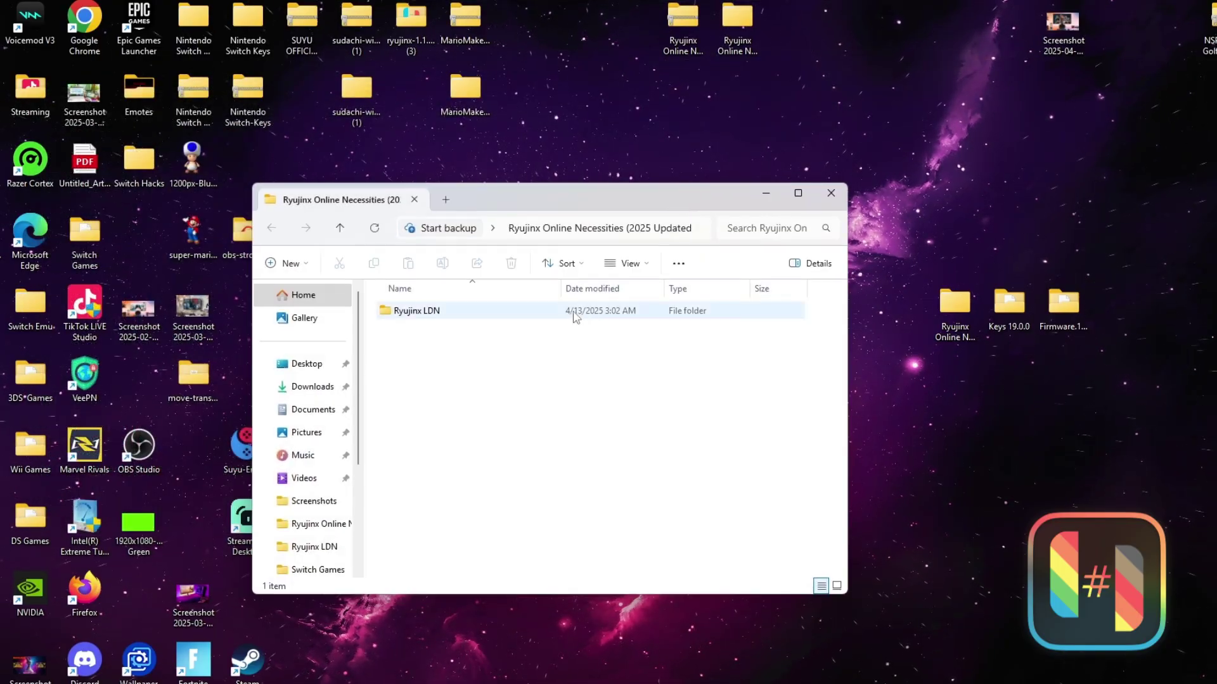
pyautogui.doubleClick(575, 314)
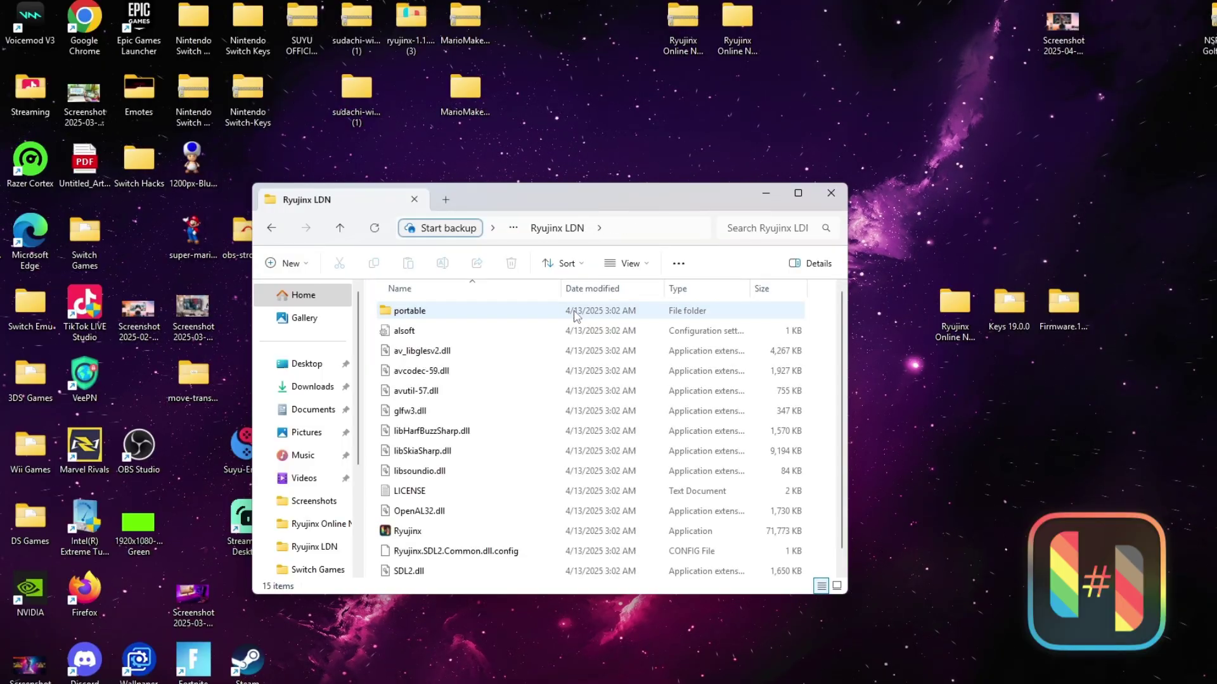
pyautogui.scroll(-1, 574, 315)
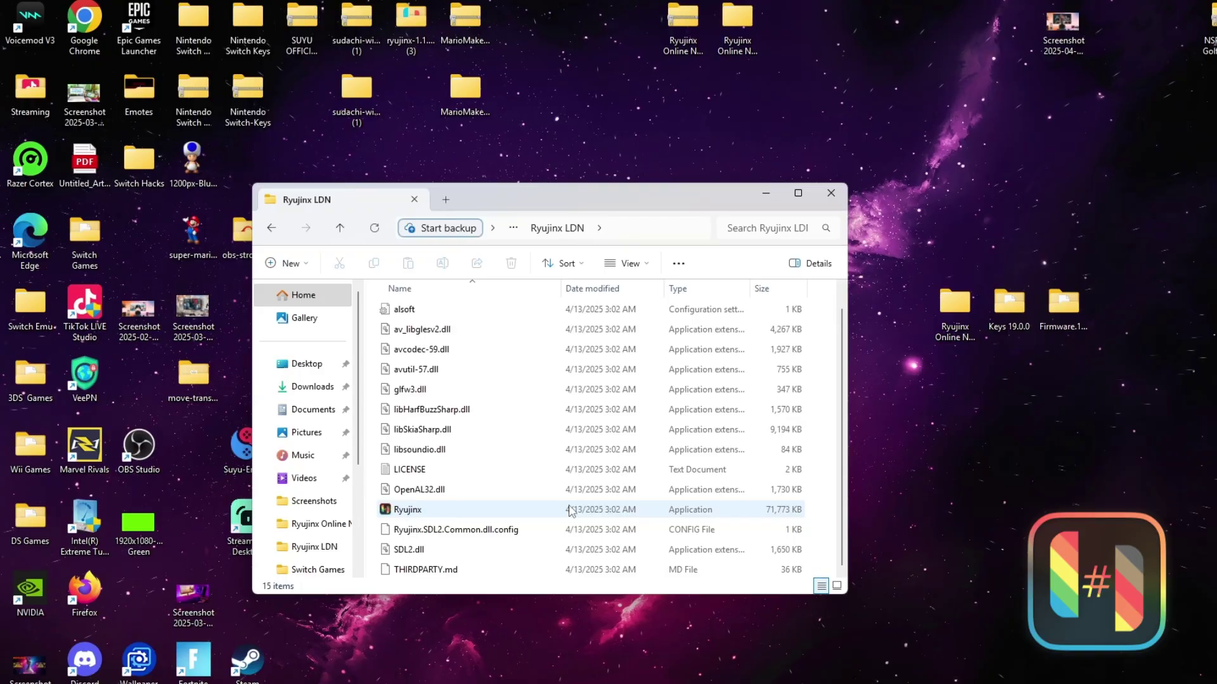
pyautogui.doubleClick(408, 509)
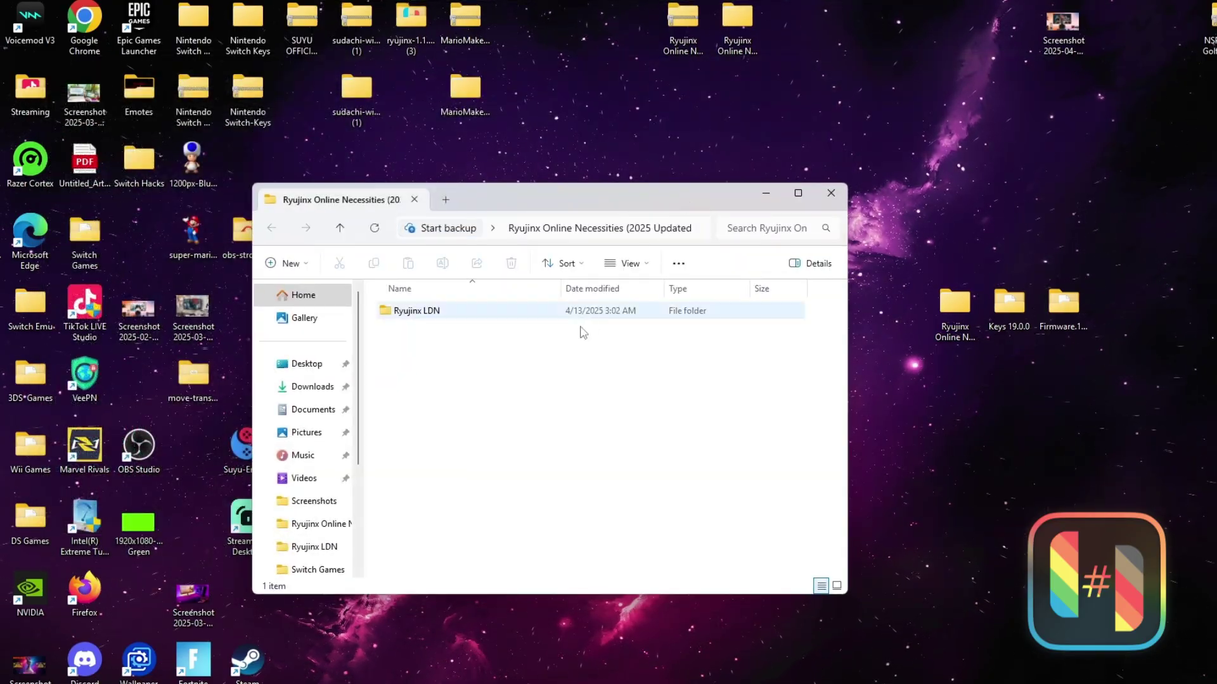
pyautogui.doubleClick(574, 315)
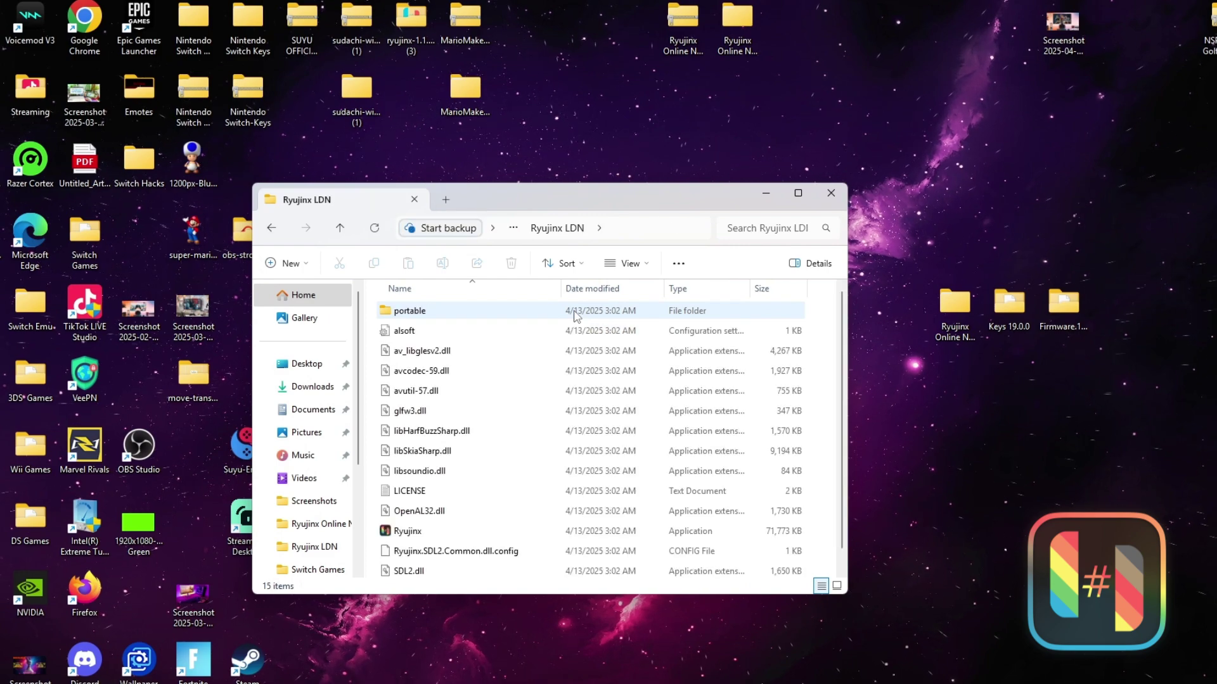
pyautogui.scroll(-1, 574, 315)
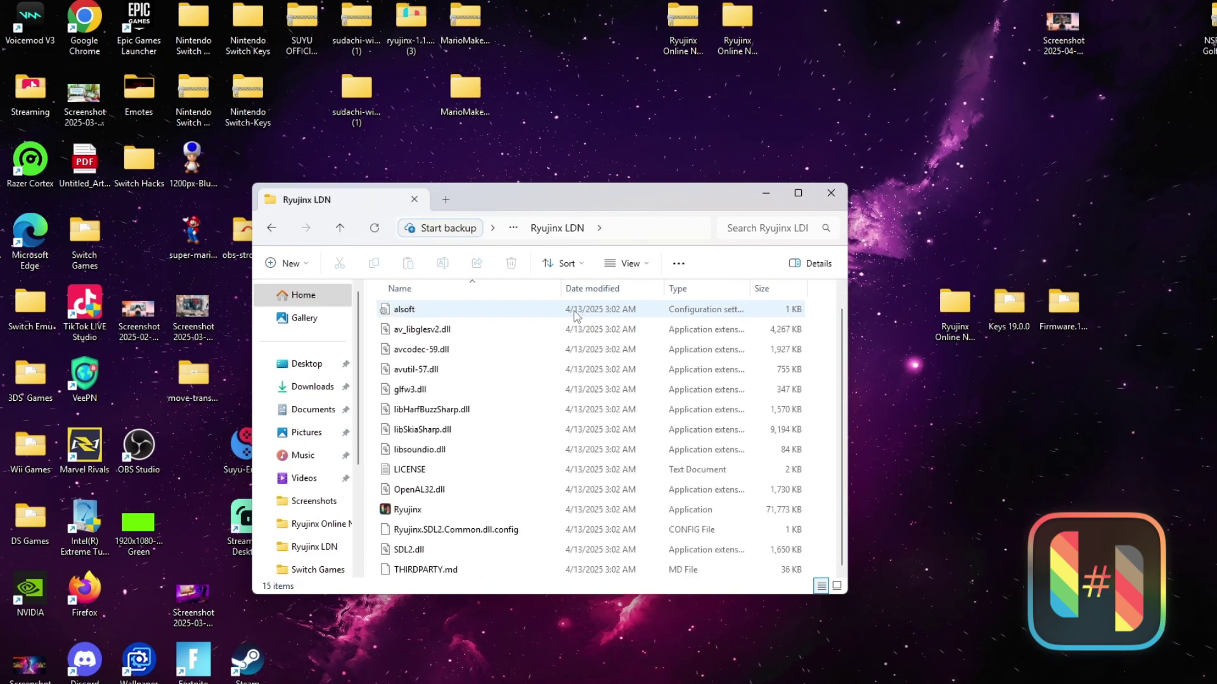
# Step: Launch Ryujinx.exe and move the emulator window further left
pyautogui.click(570, 511)
pyautogui.doubleClick(571, 511)
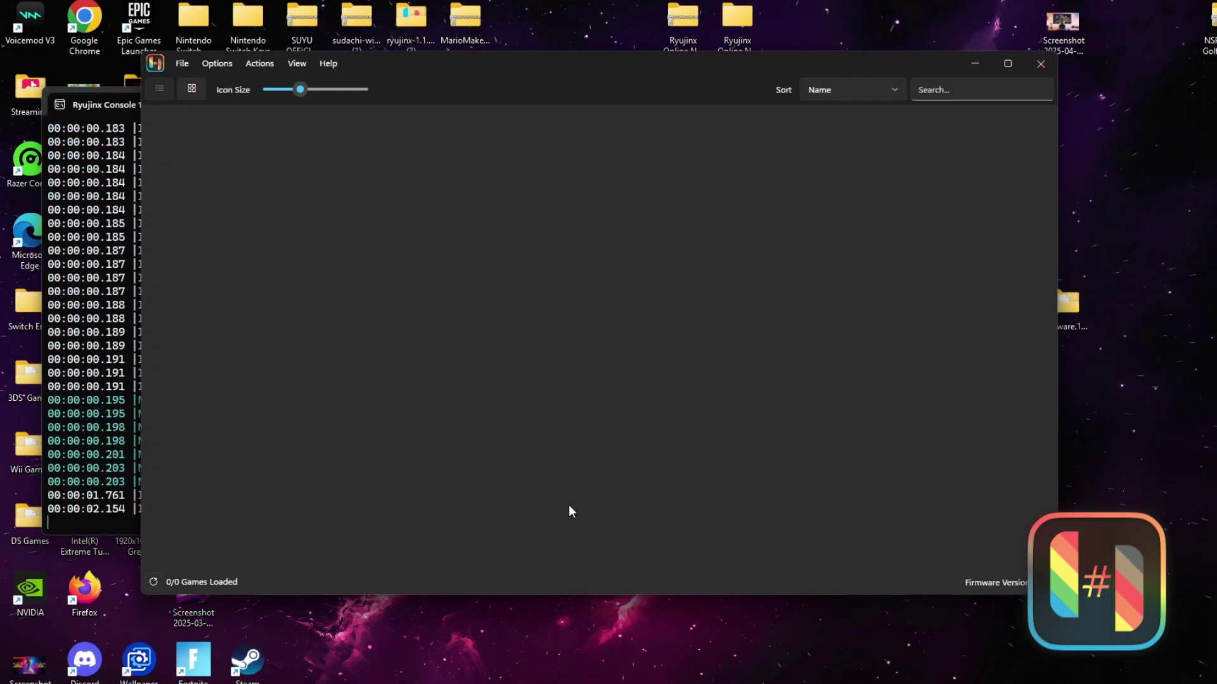
pyautogui.moveTo(535, 81); pyautogui.dragTo(435, 93)
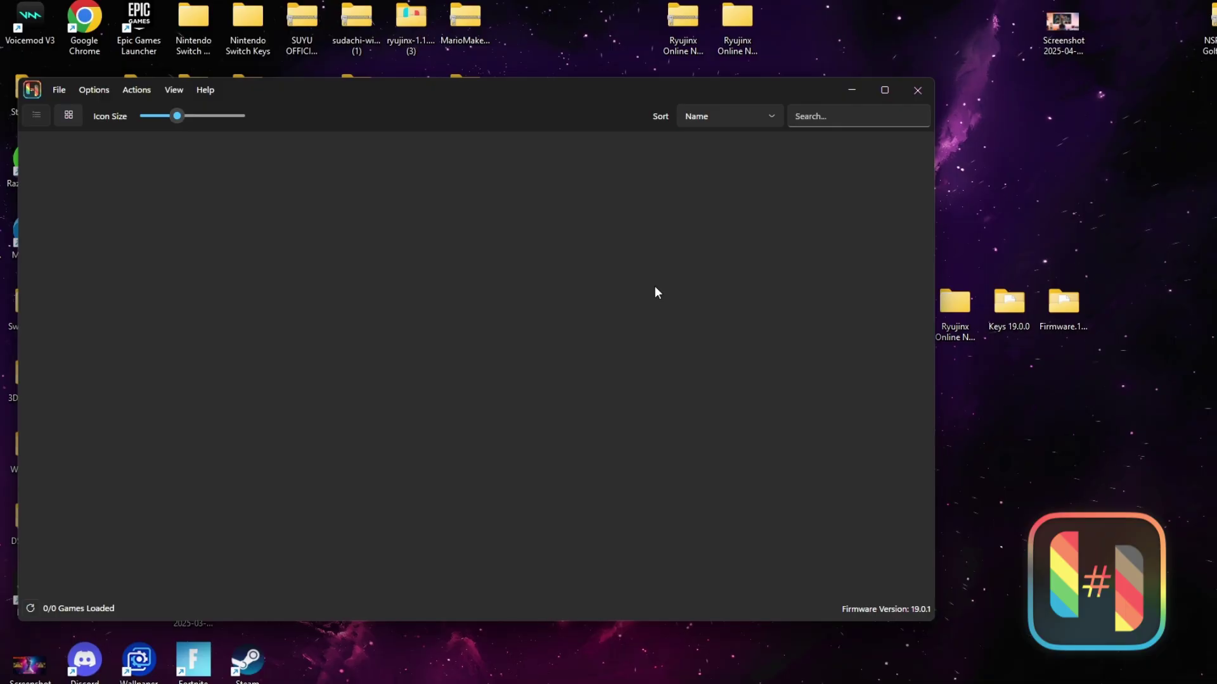
# Step: Choose Actions > Install Keys > Install keys from a directory
pyautogui.click(101, 88)
pyautogui.moveTo(127, 93)
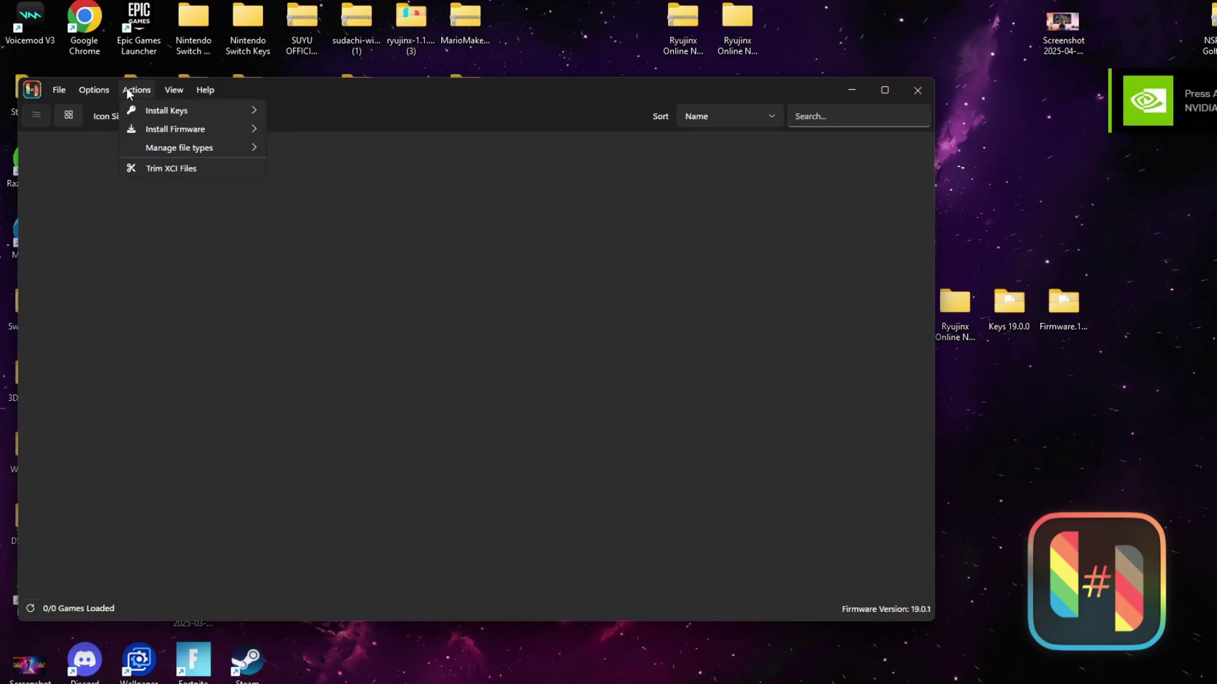
pyautogui.moveTo(187, 112)
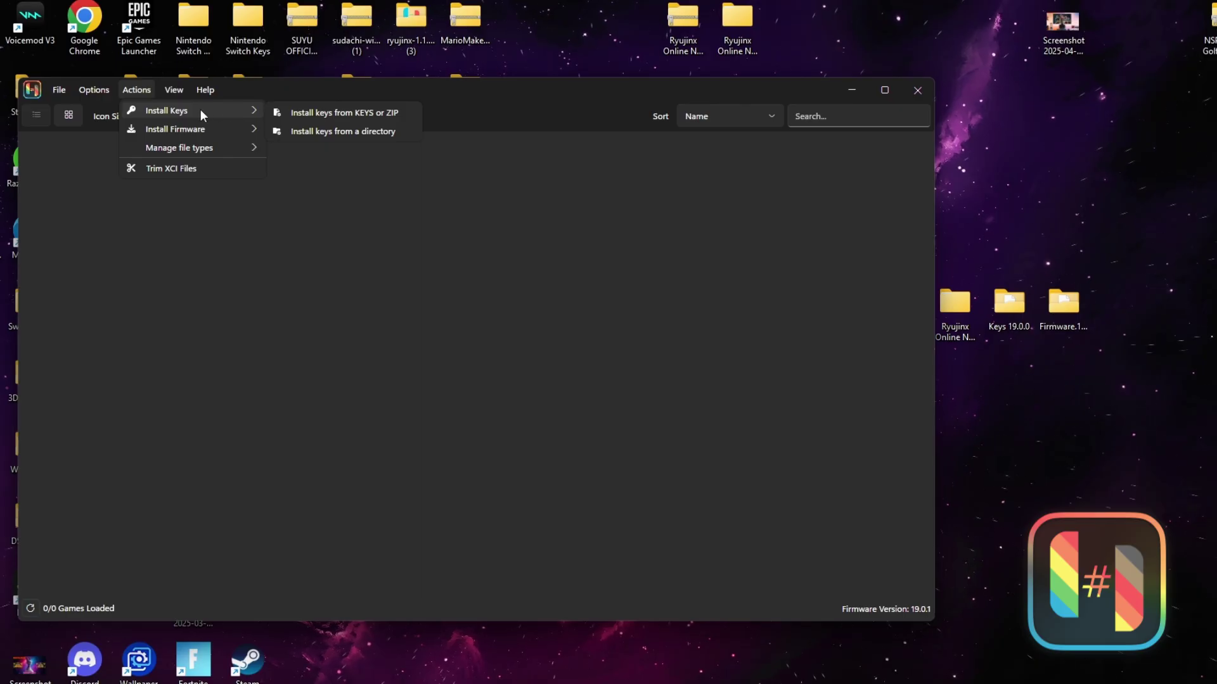
pyautogui.click(328, 132)
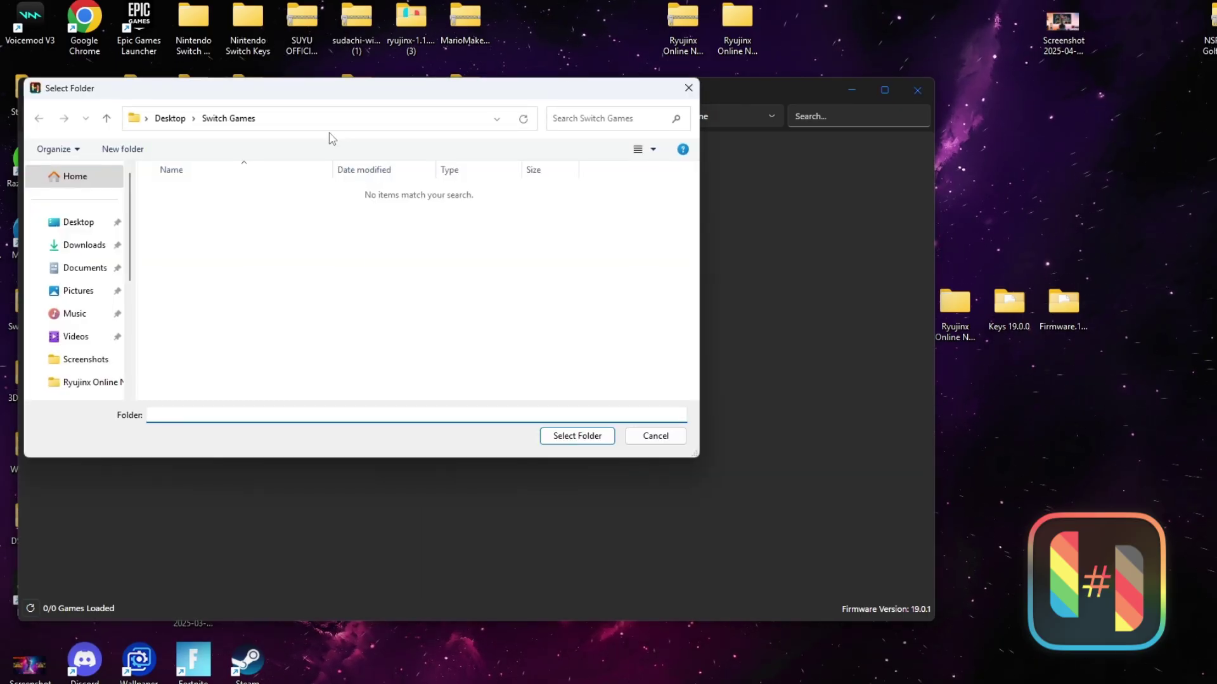
# Step: Install the keys from the Desktop's Keys 19.0.0 folder and dismiss the success notice
pyautogui.click(83, 223)
pyautogui.scroll(-5, 260, 266)
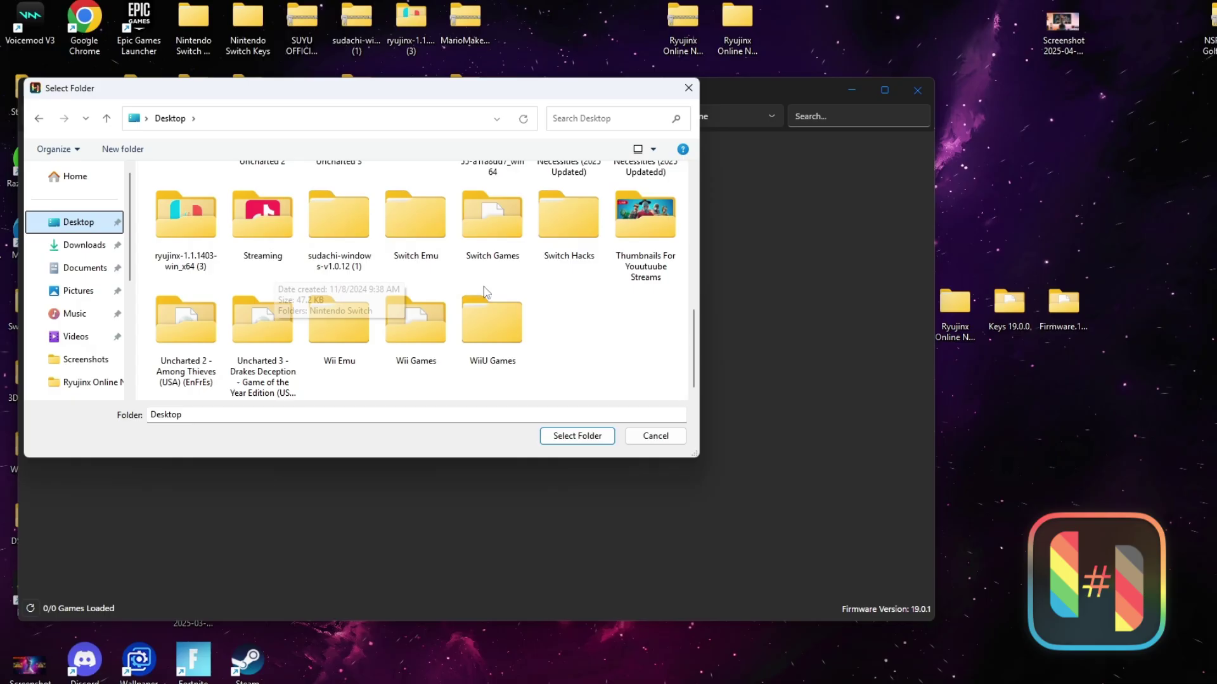
pyautogui.scroll(3, 486, 291)
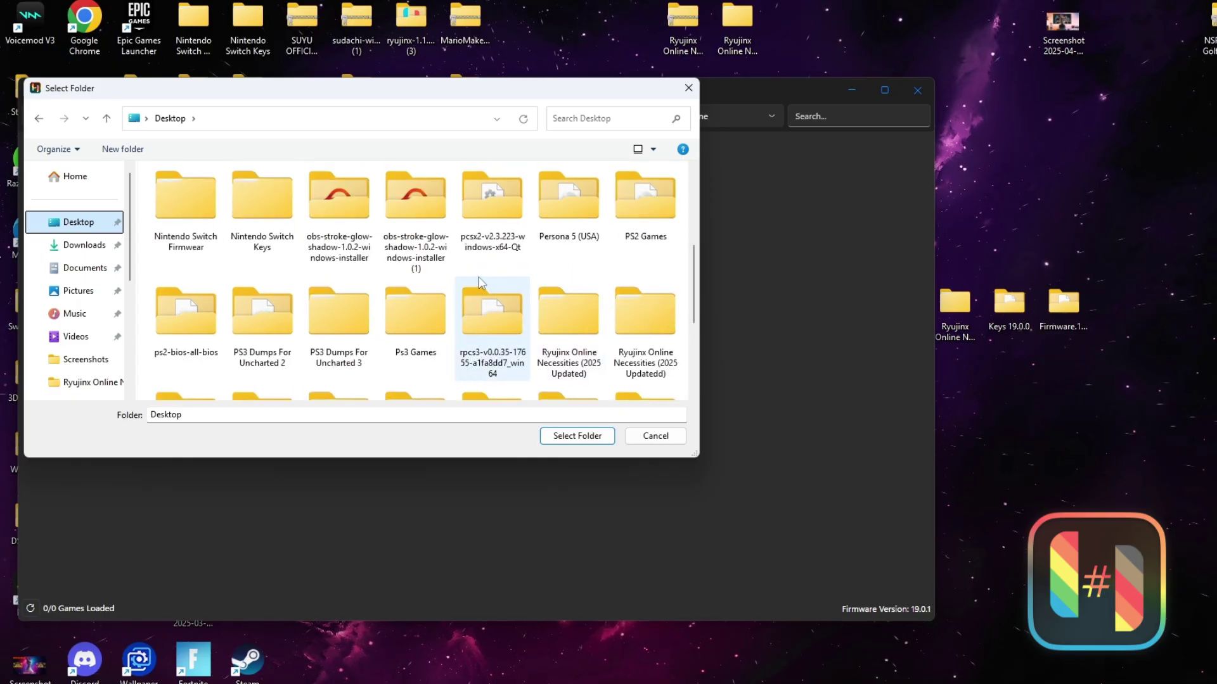
pyautogui.scroll(-2, 480, 282)
pyautogui.scroll(5, 482, 281)
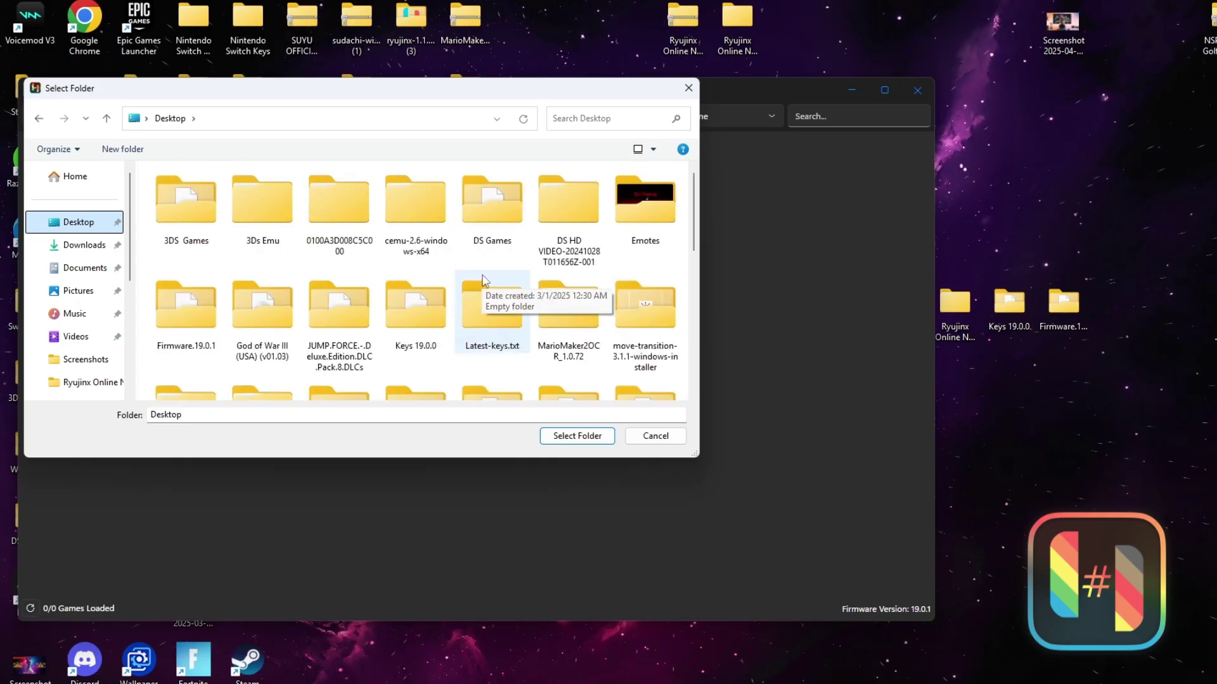
pyautogui.click(413, 311)
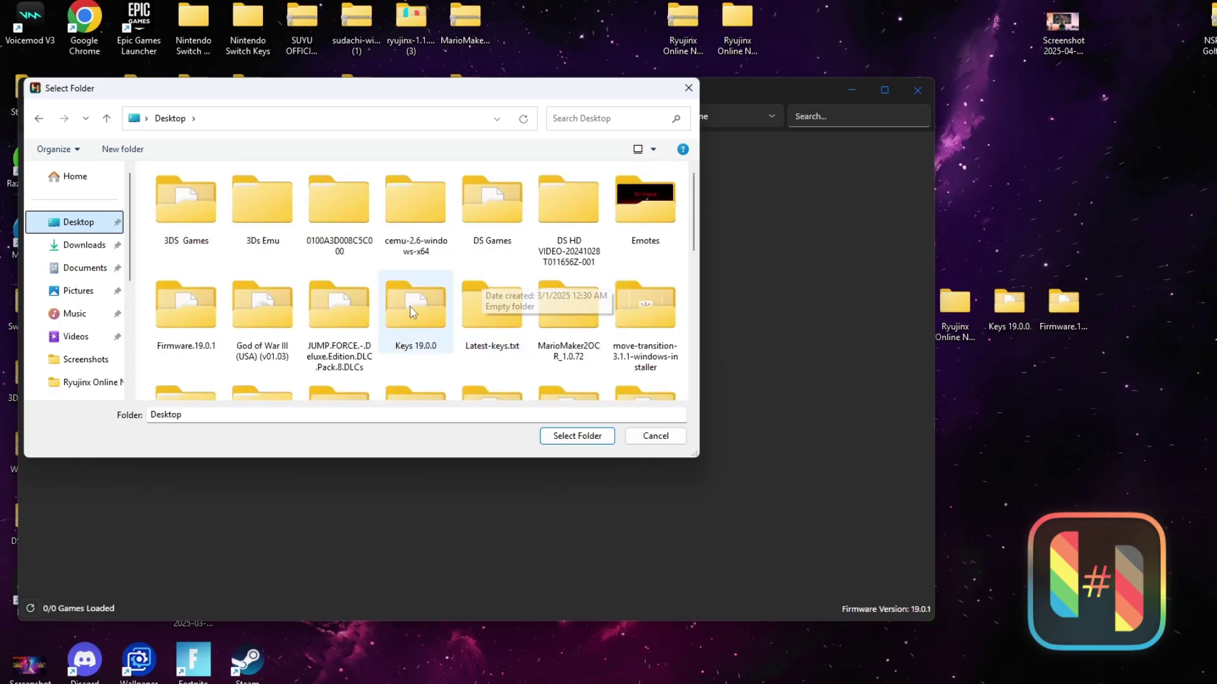
pyautogui.click(589, 439)
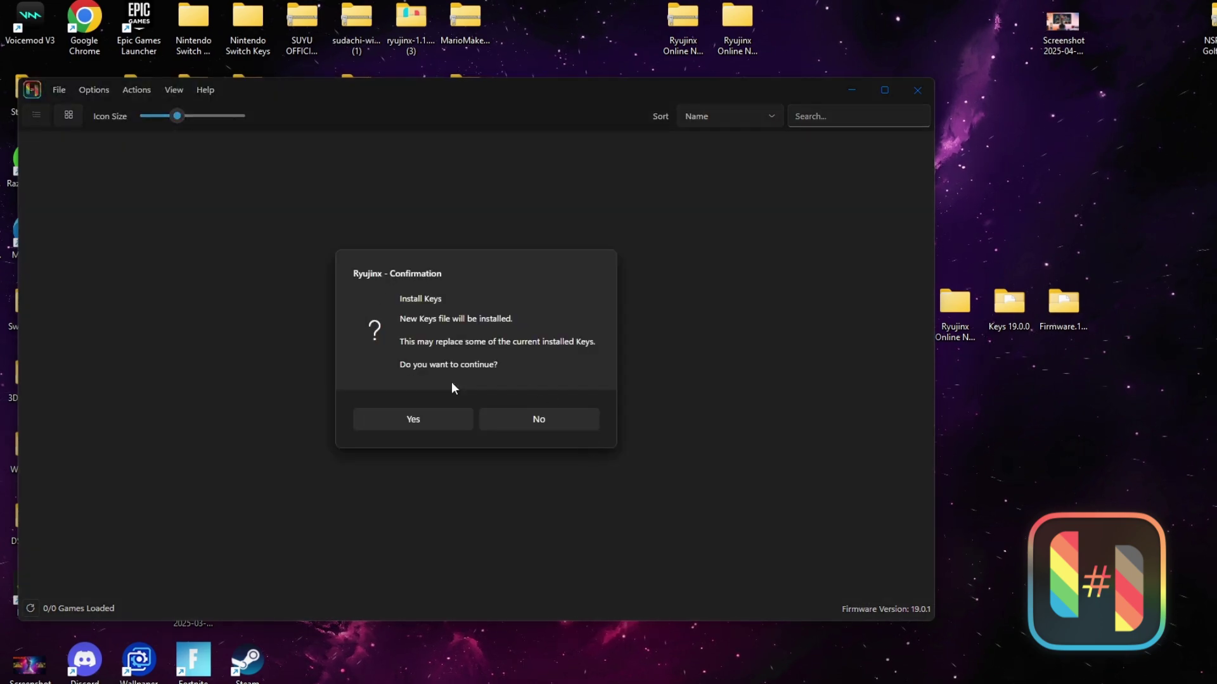
pyautogui.click(446, 425)
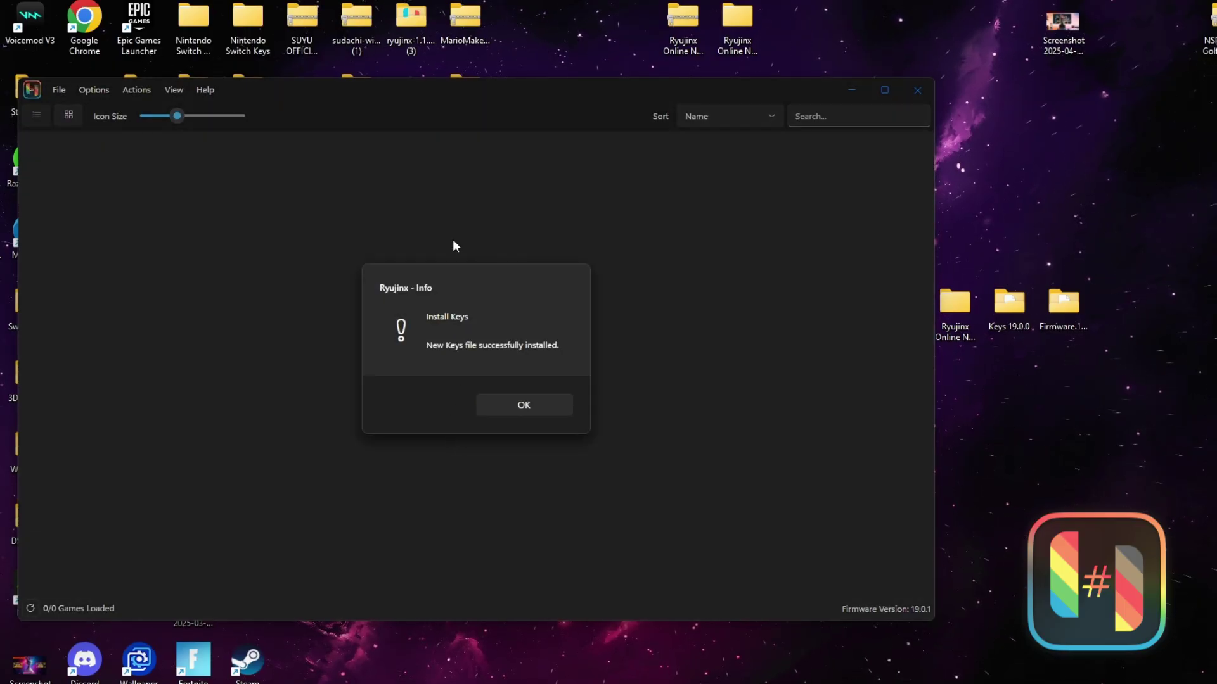
pyautogui.click(539, 404)
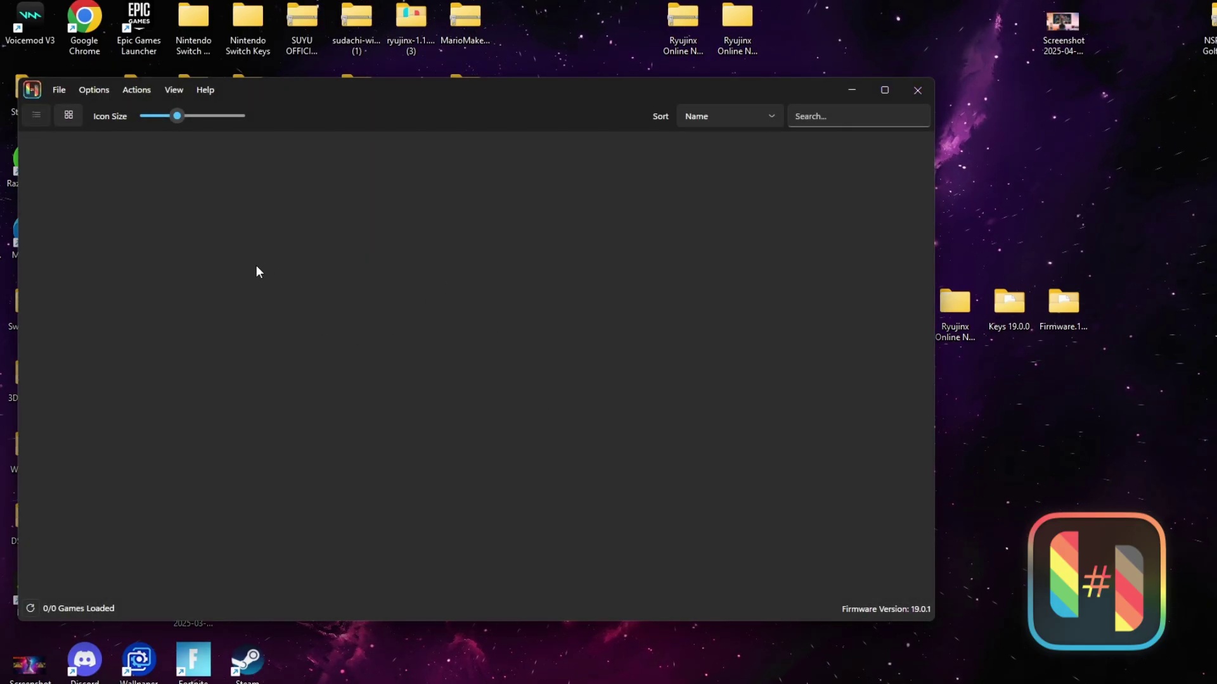
pyautogui.click(174, 92)
pyautogui.click(143, 90)
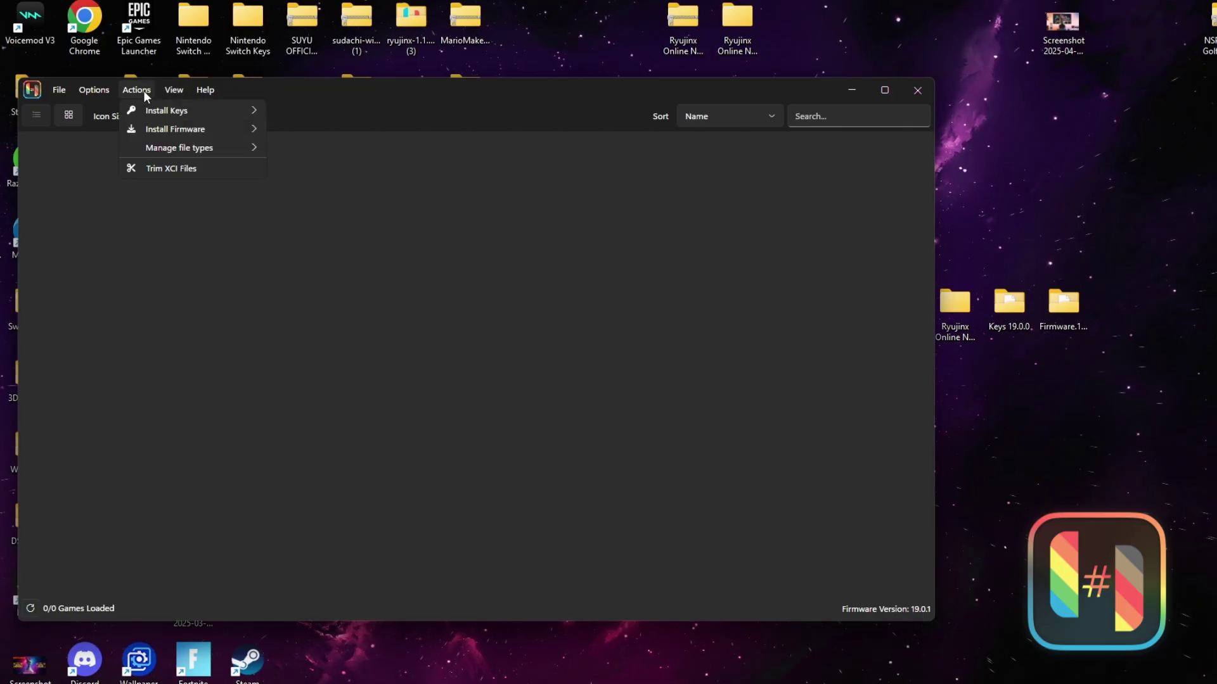
# Step: Install firmware 19.0.1 from the Desktop's Firmware.19.0.1 folder and dismiss the success message
pyautogui.moveTo(190, 130)
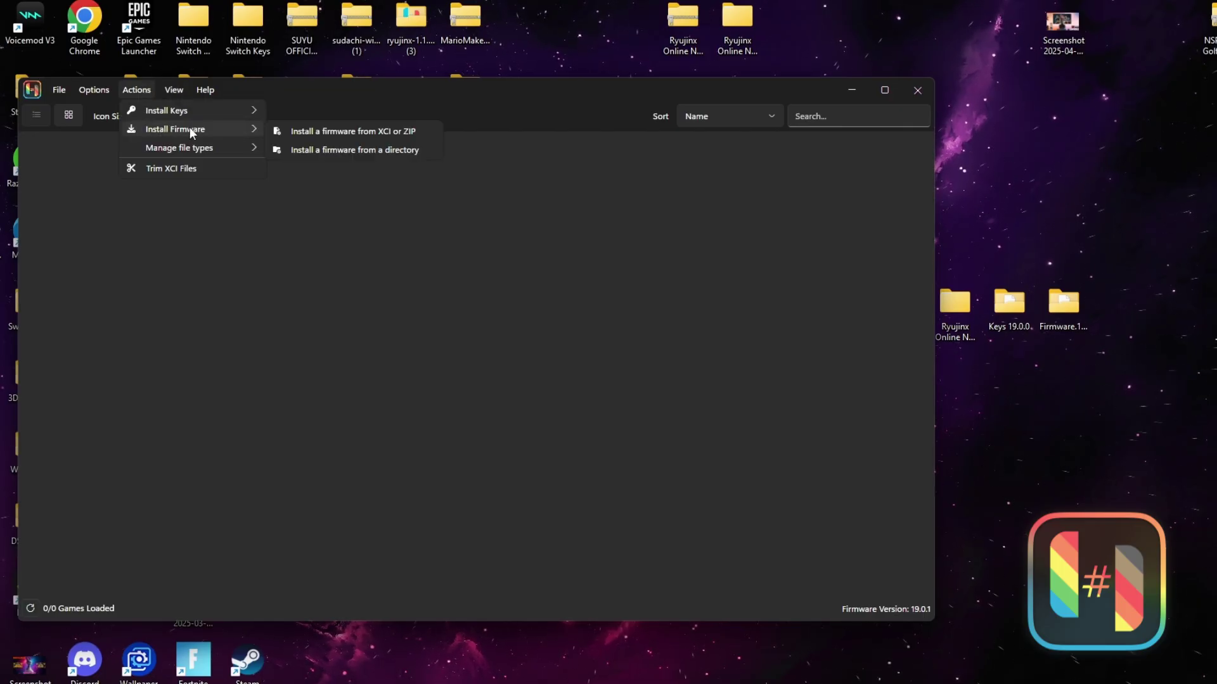
pyautogui.click(356, 150)
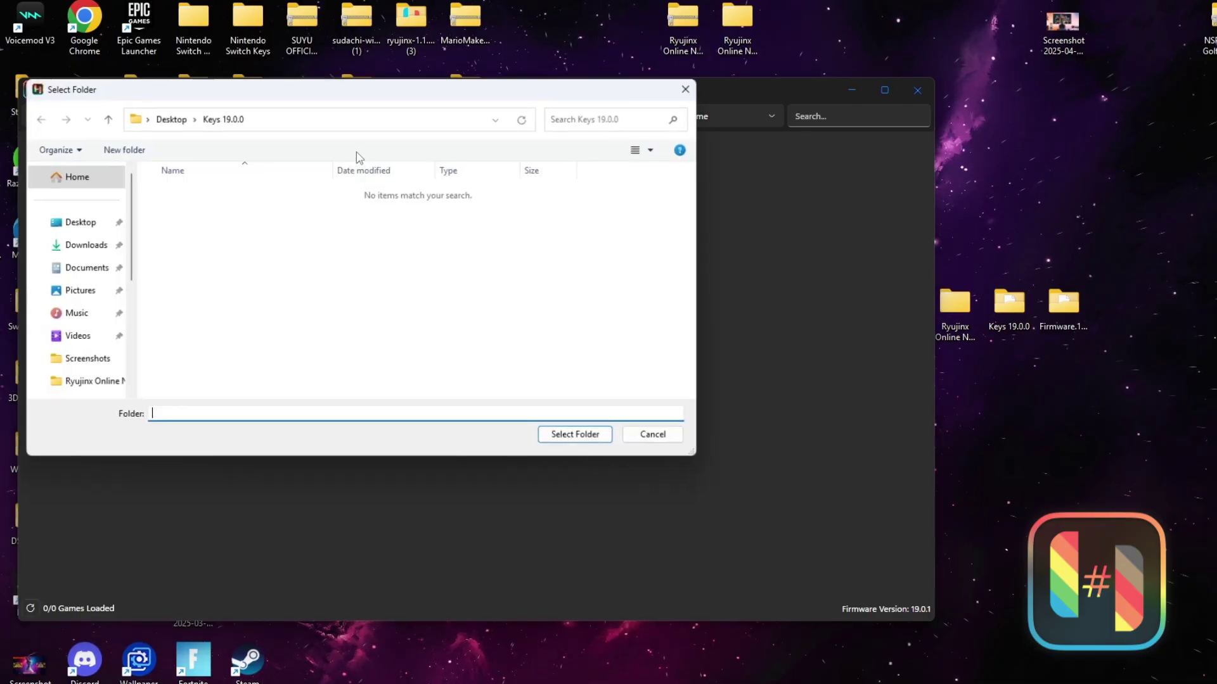
pyautogui.click(105, 227)
pyautogui.scroll(-3, 397, 244)
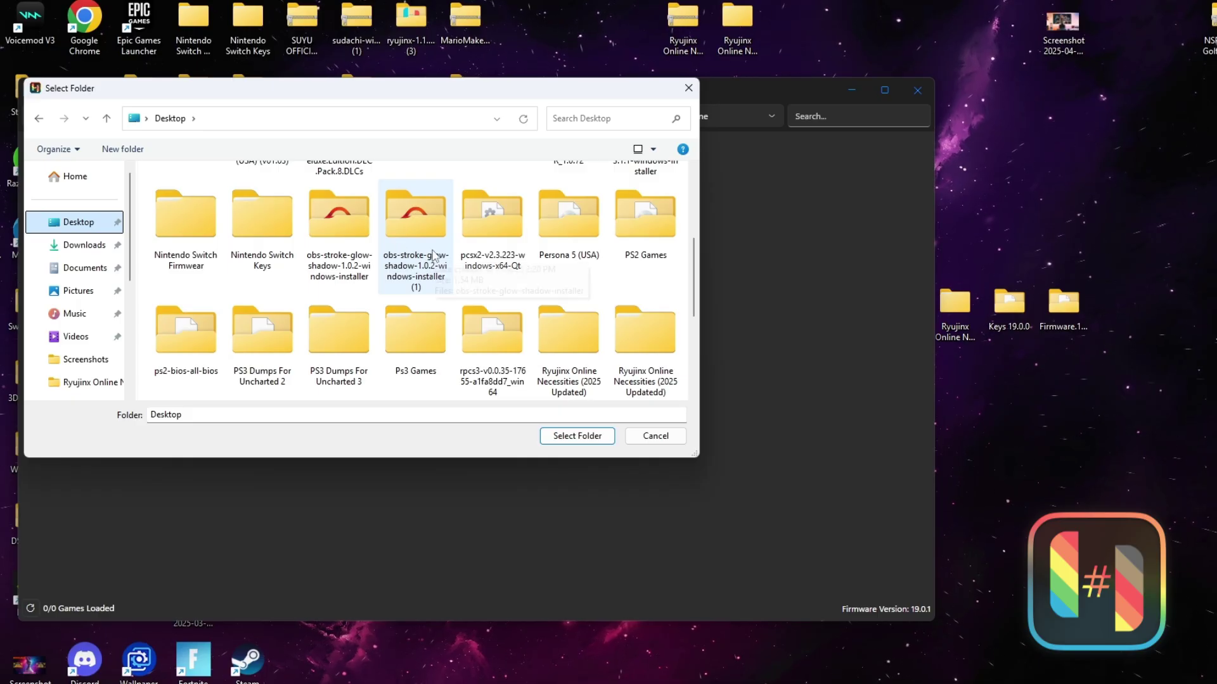
pyautogui.scroll(3, 471, 257)
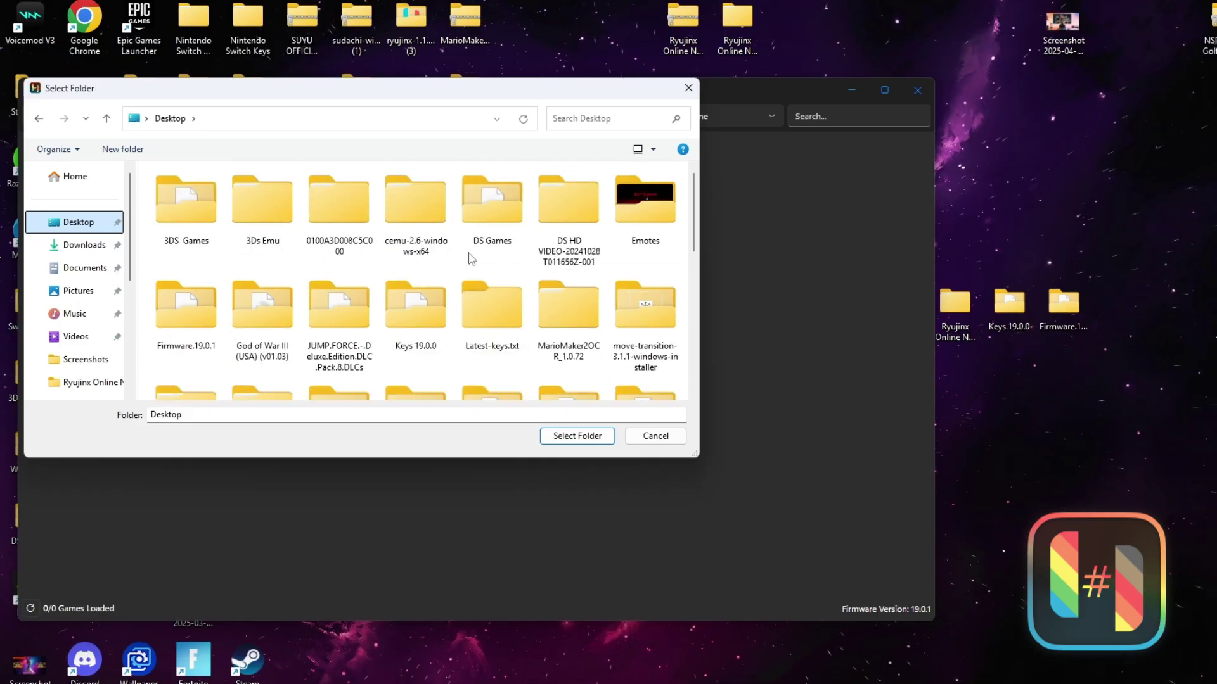
pyautogui.scroll(-1, 471, 263)
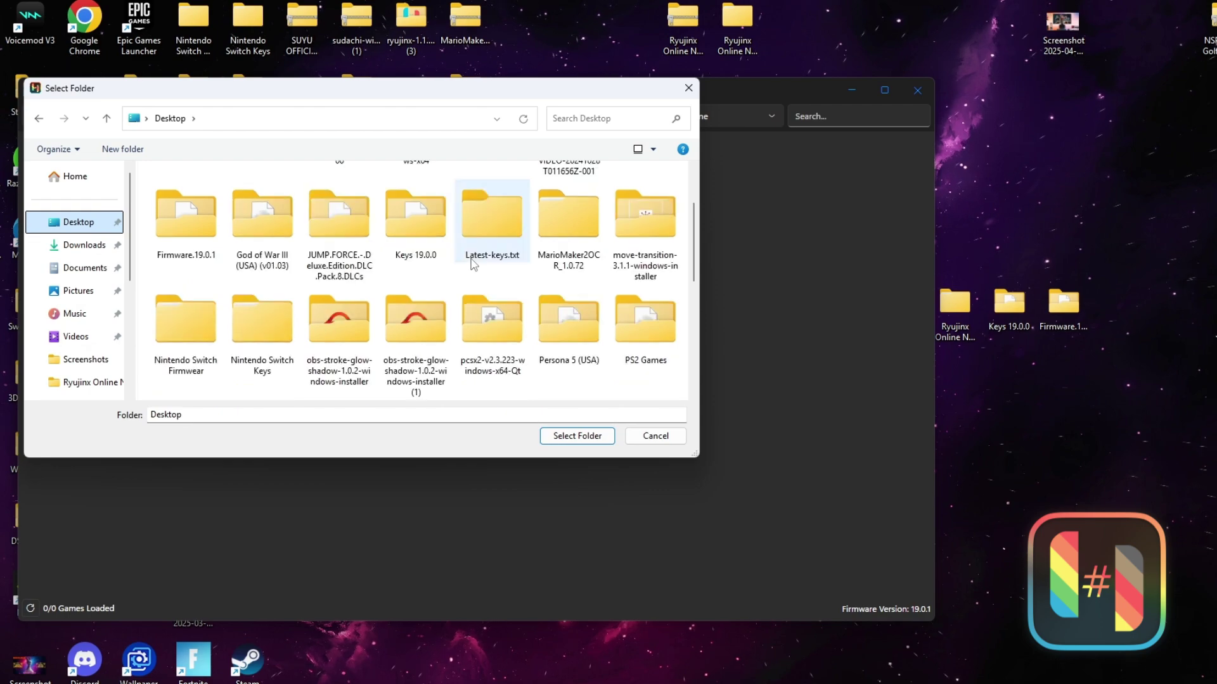
pyautogui.click(189, 225)
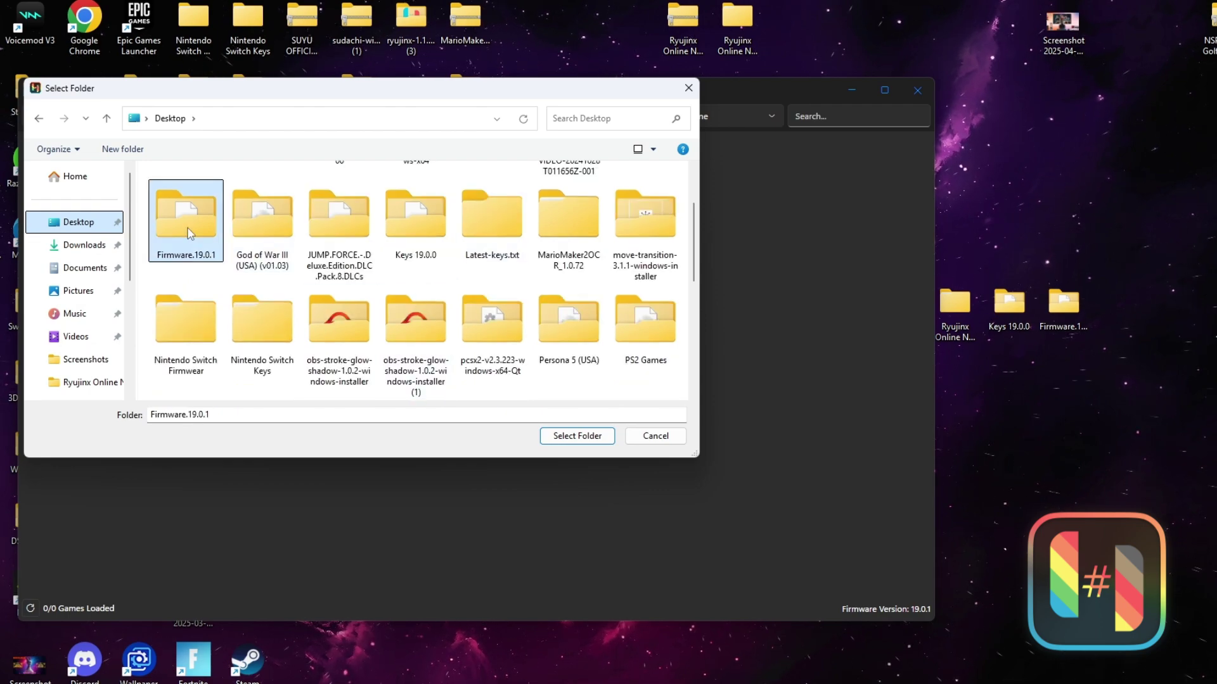
pyautogui.click(573, 437)
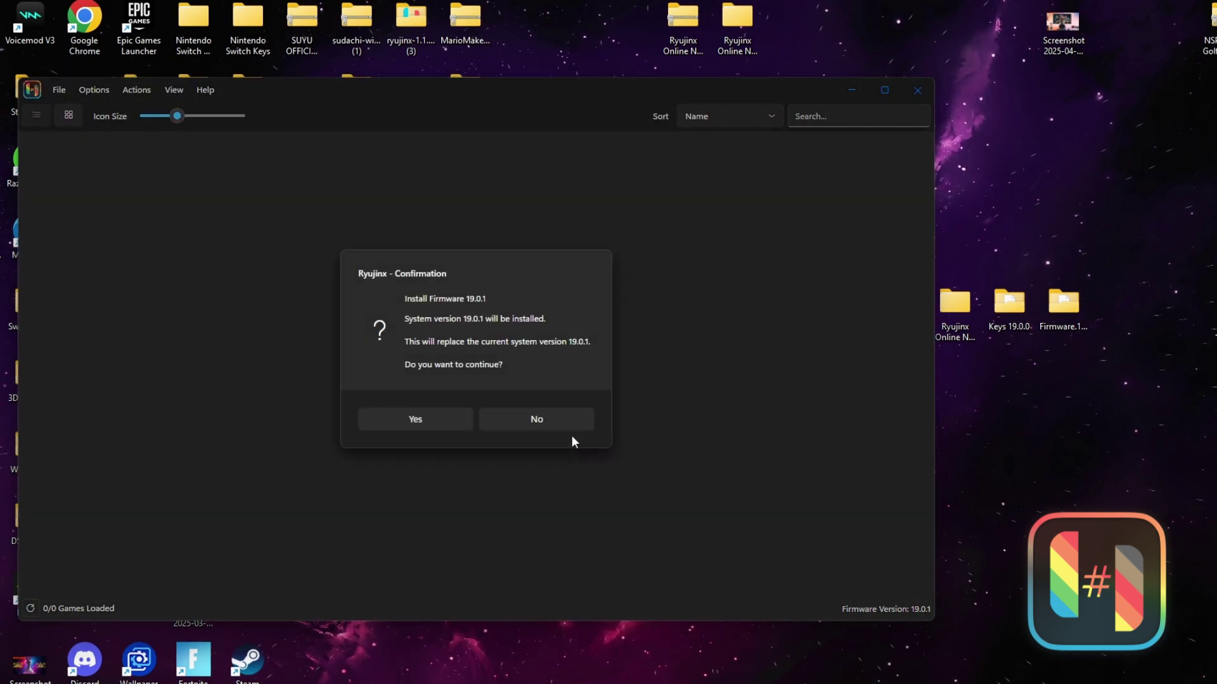
pyautogui.click(422, 423)
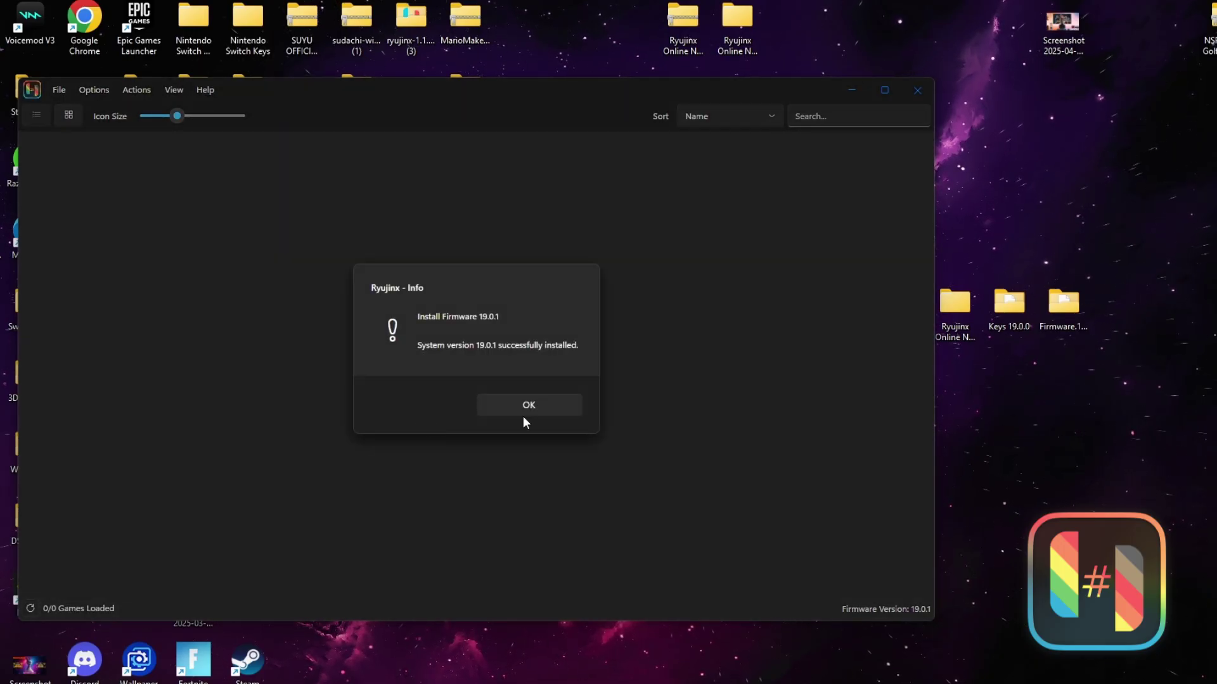
pyautogui.click(544, 404)
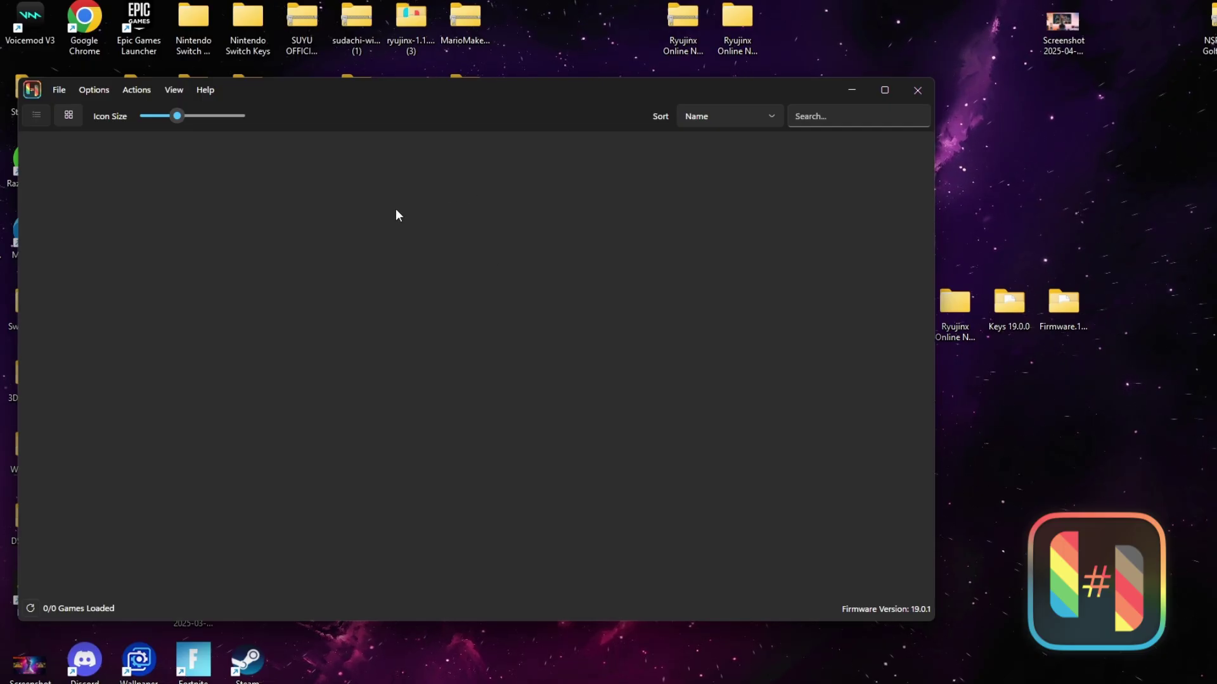
# Step: Open Ryujinx Settings from the Options menu
pyautogui.click(105, 95)
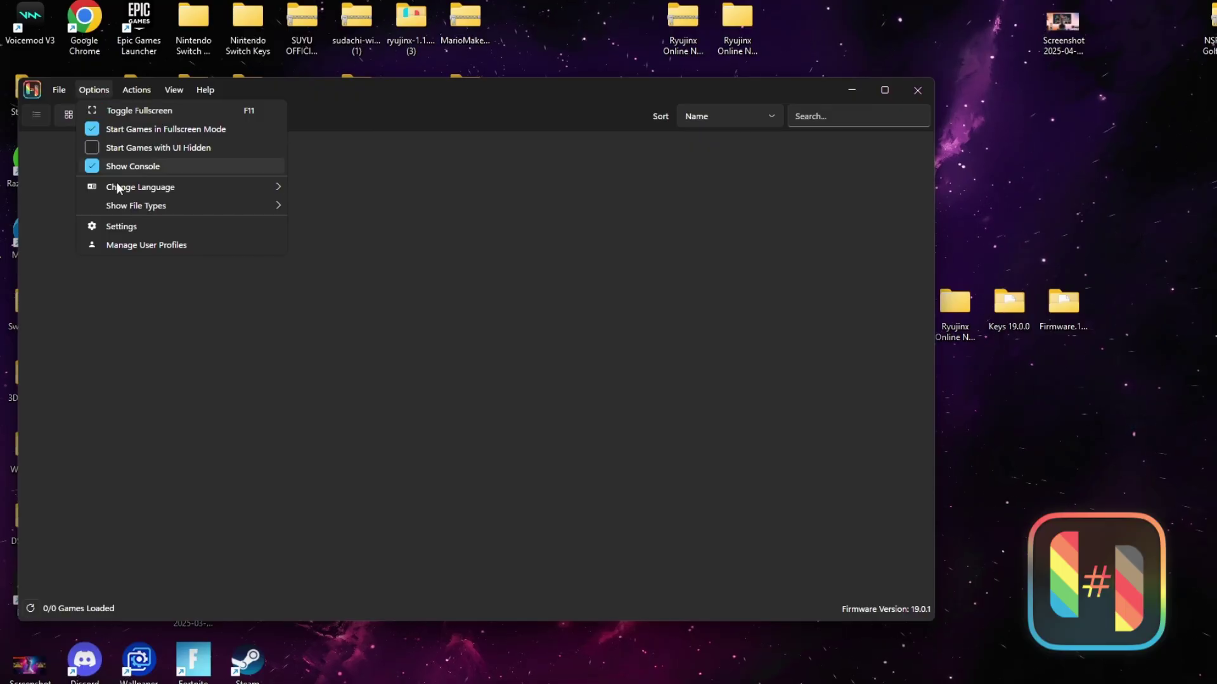
pyautogui.click(157, 229)
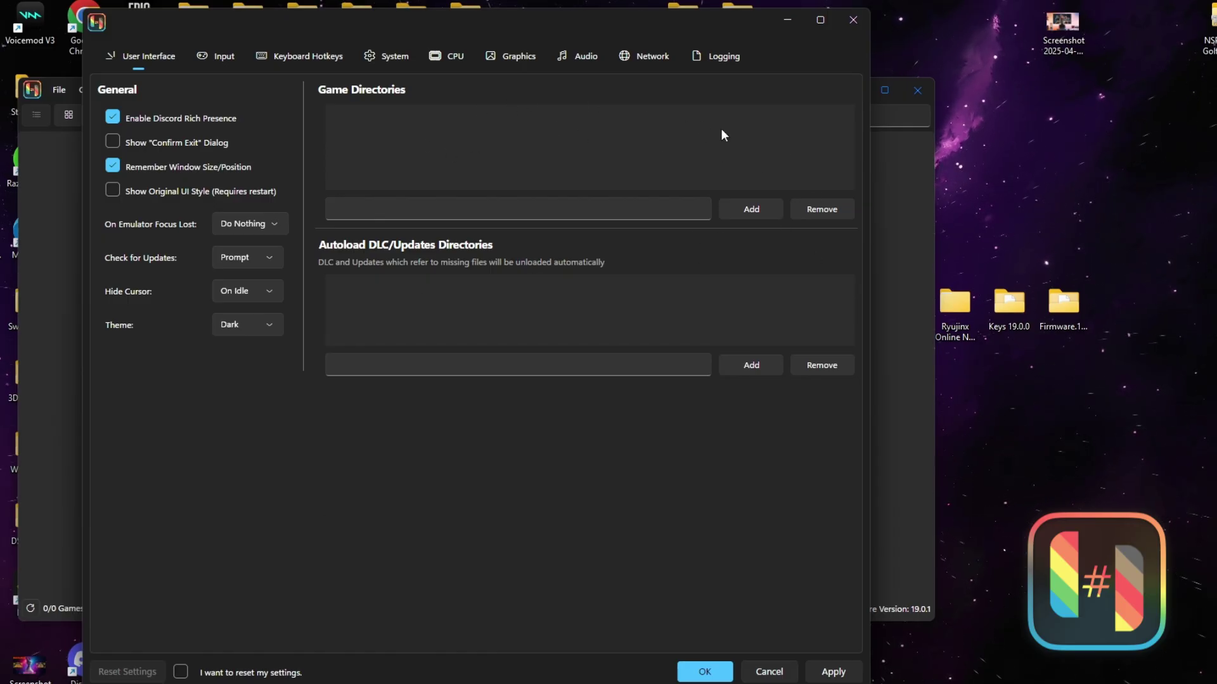
# Step: Add the Desktop's Switch Games folder to the Game Directories list
pyautogui.click(750, 211)
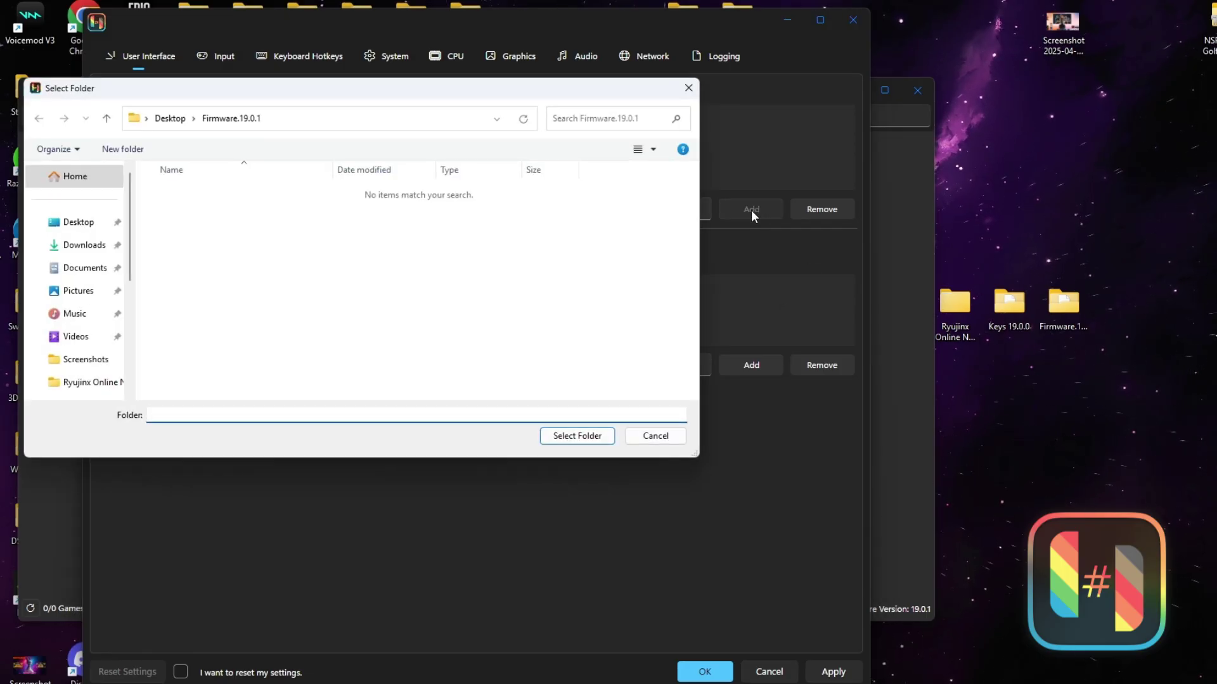
pyautogui.click(88, 229)
pyautogui.scroll(-5, 203, 257)
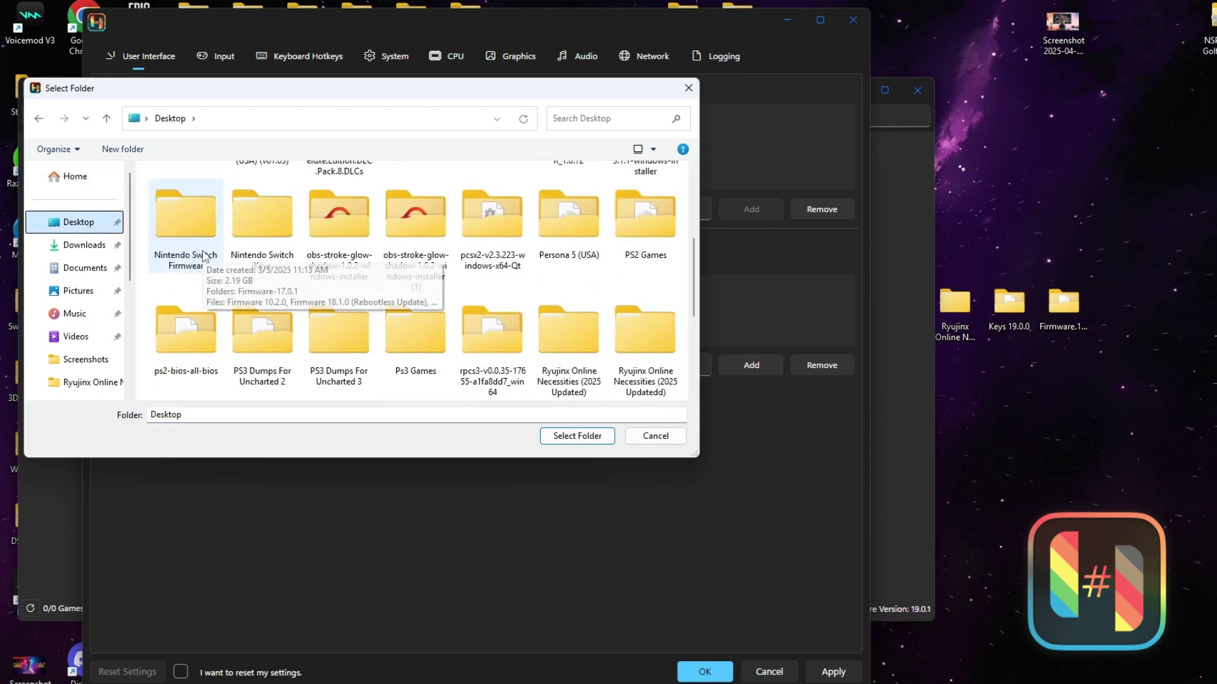
pyautogui.scroll(-2, 391, 302)
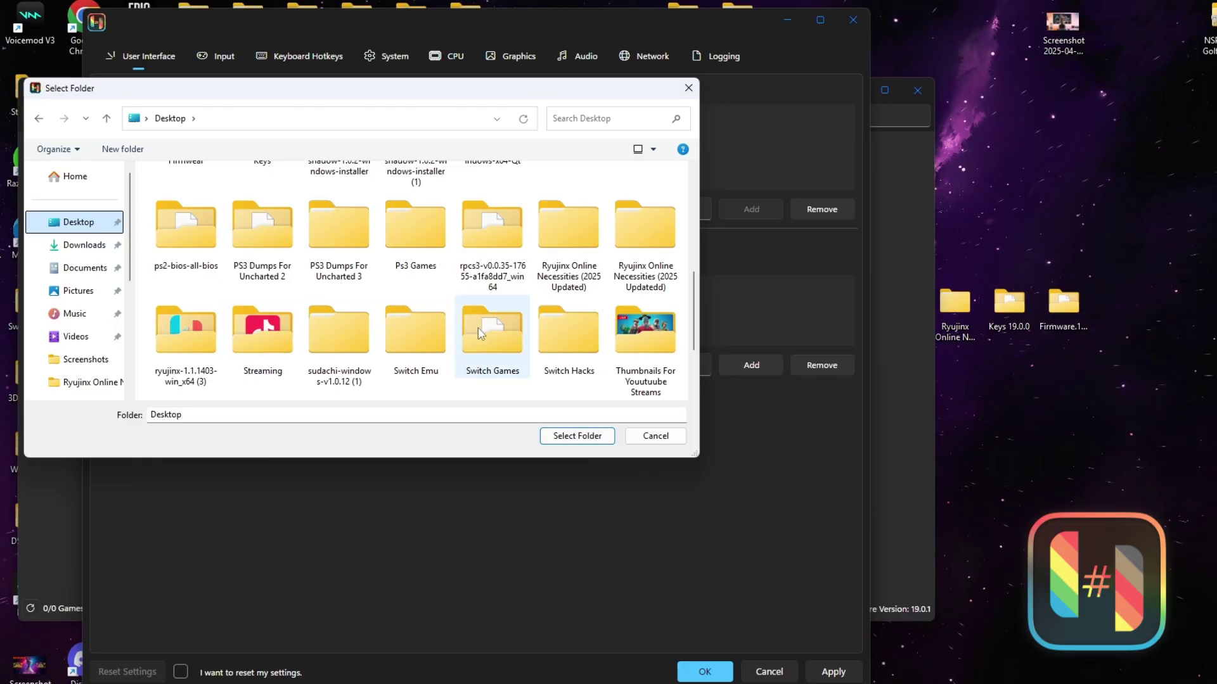
pyautogui.click(493, 335)
pyautogui.click(582, 436)
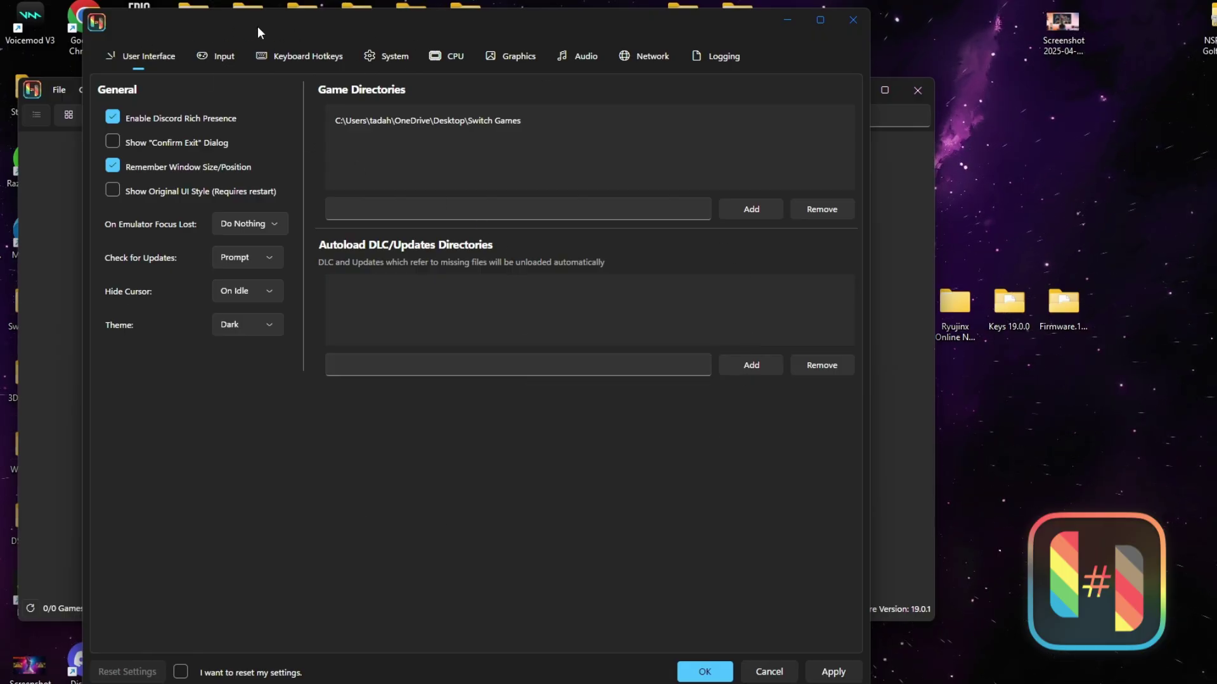
pyautogui.click(226, 56)
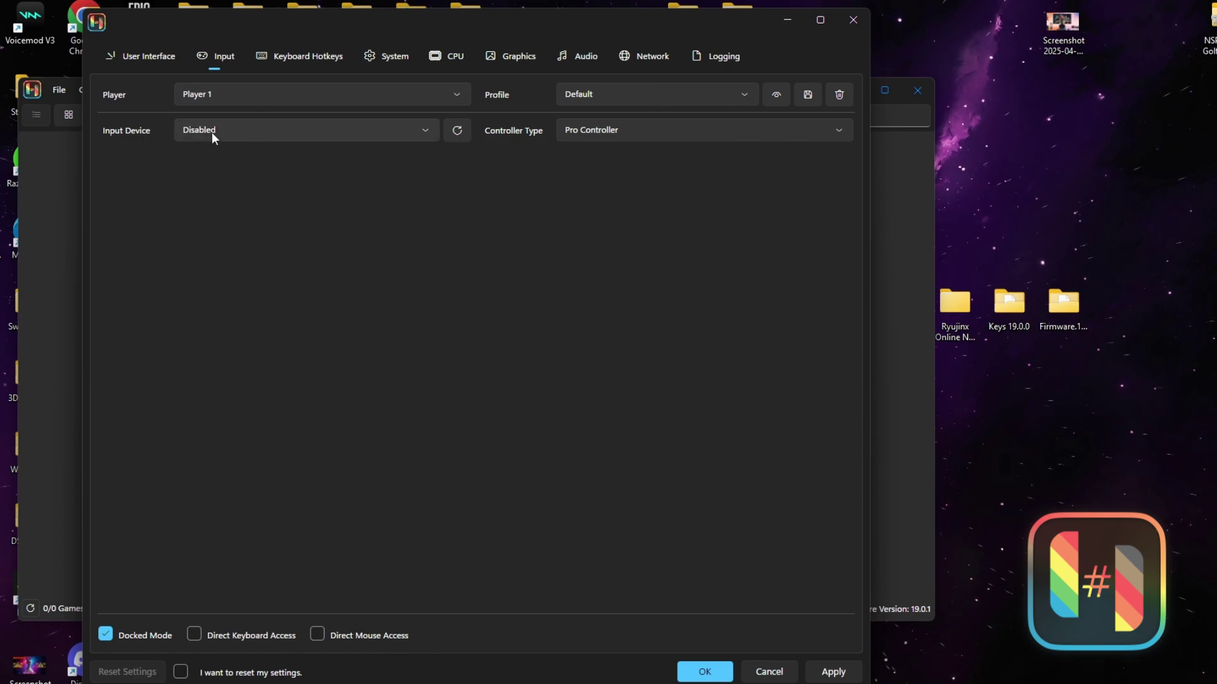
# Step: Set Player 1's input device to Xbox One Controller (0)
pyautogui.click(311, 130)
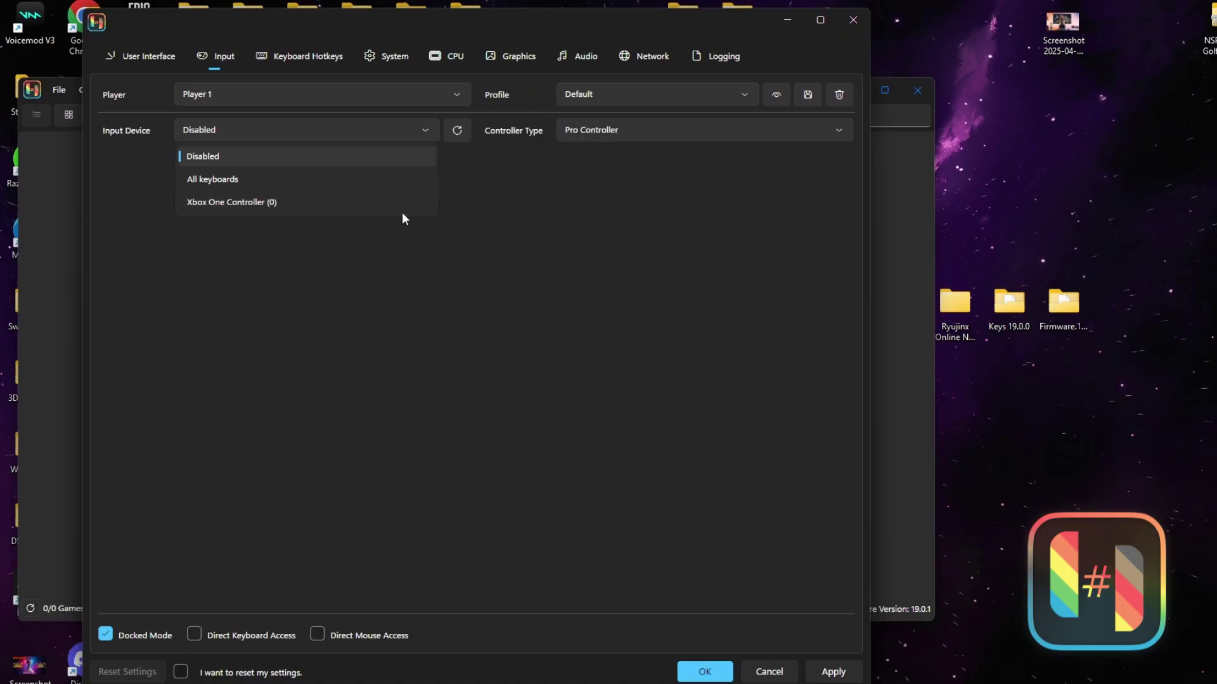
pyautogui.click(310, 203)
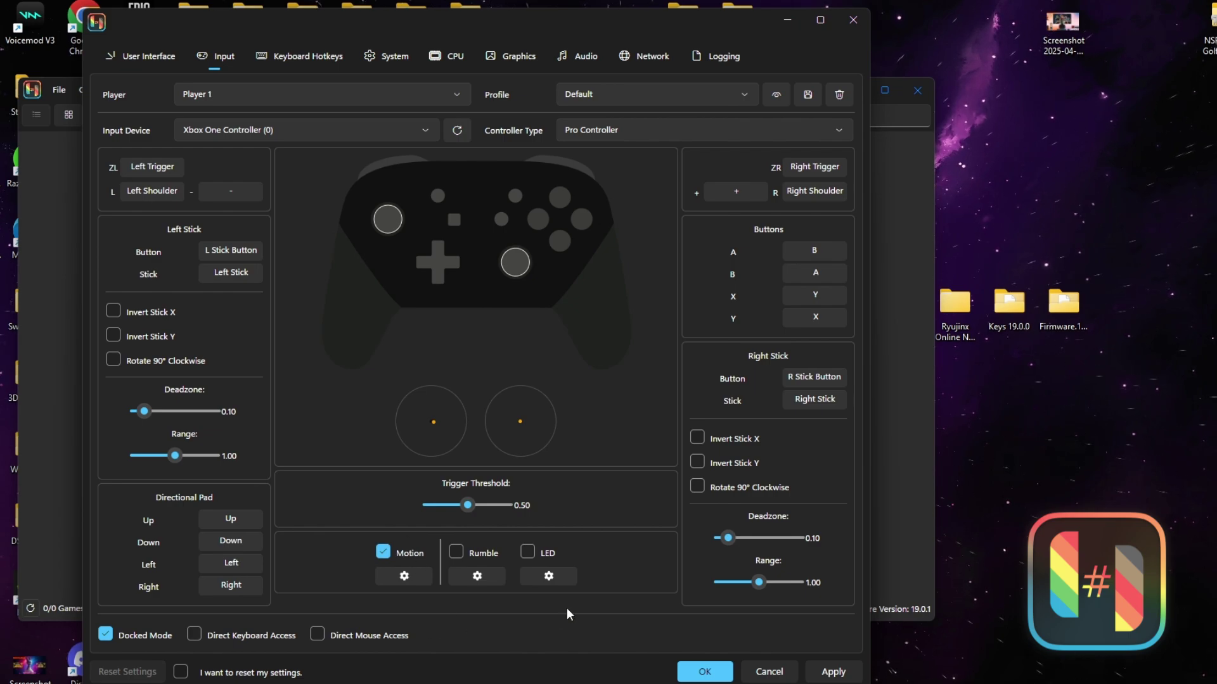
pyautogui.click(383, 59)
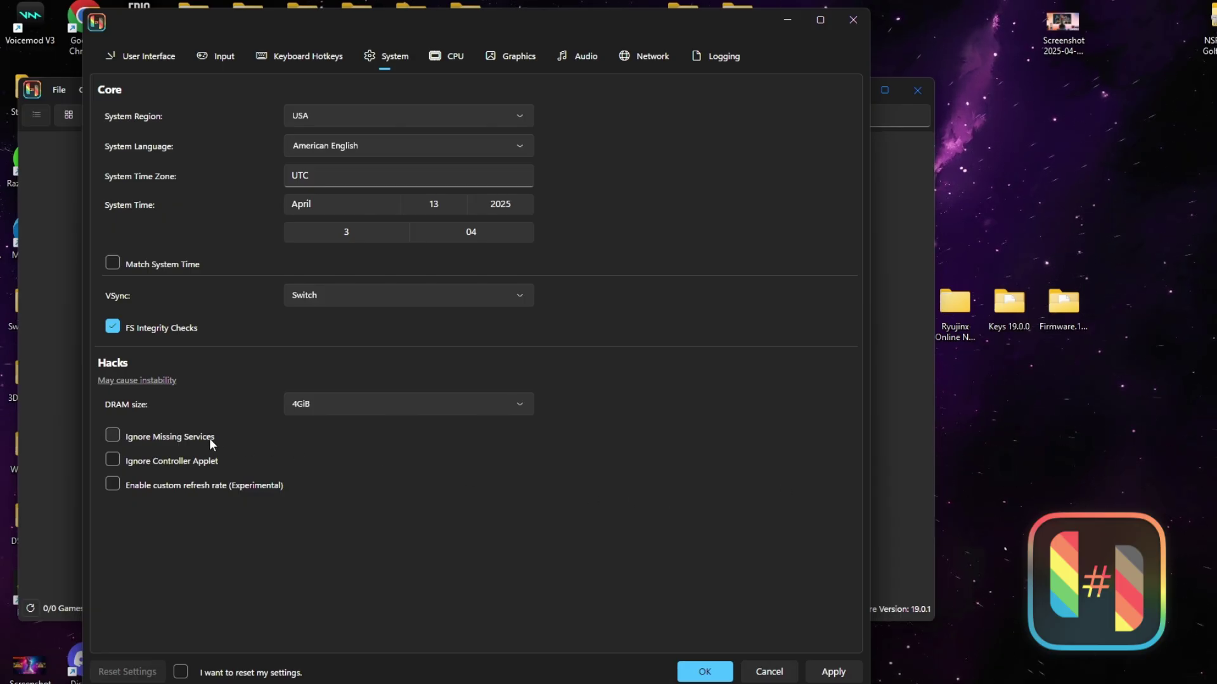
# Step: Enable Ignore Missing Services and keep VSync on Switch
pyautogui.click(124, 432)
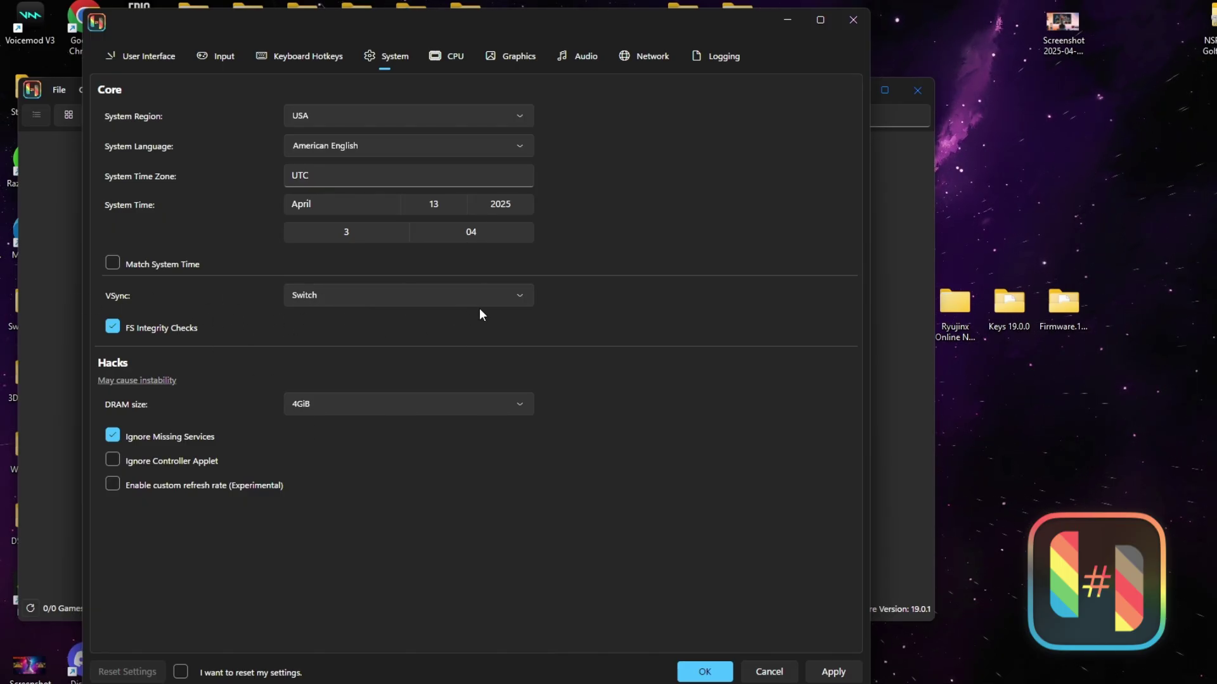
pyautogui.click(310, 298)
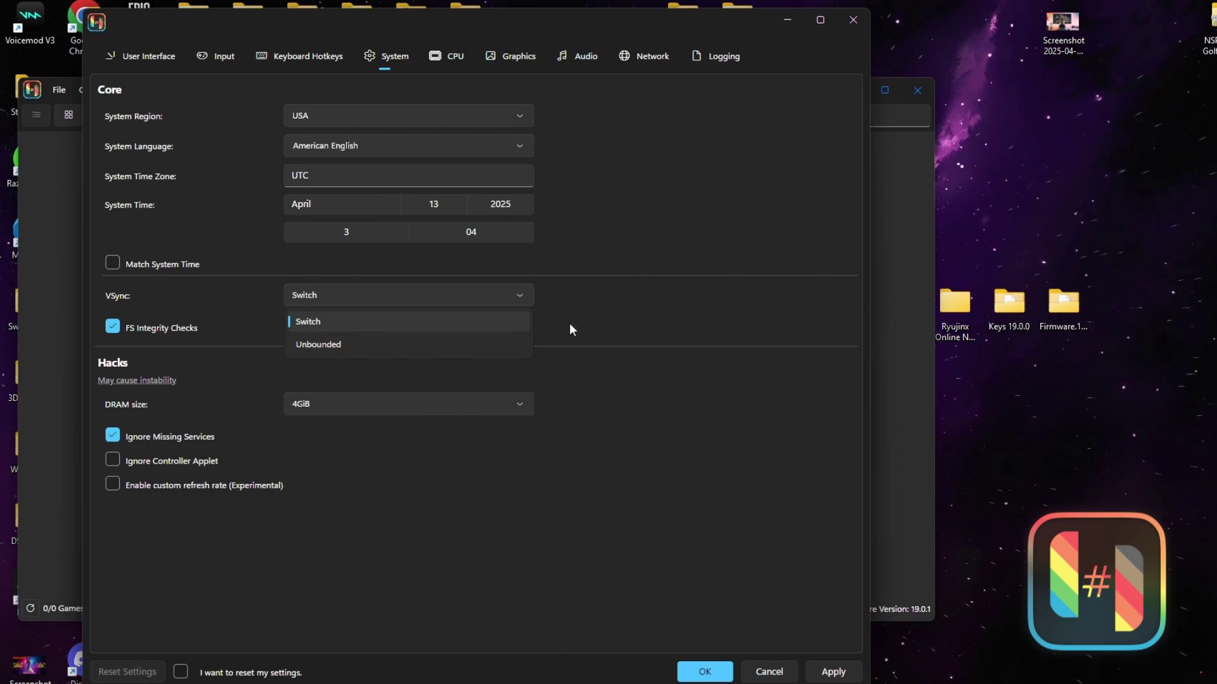
pyautogui.click(598, 316)
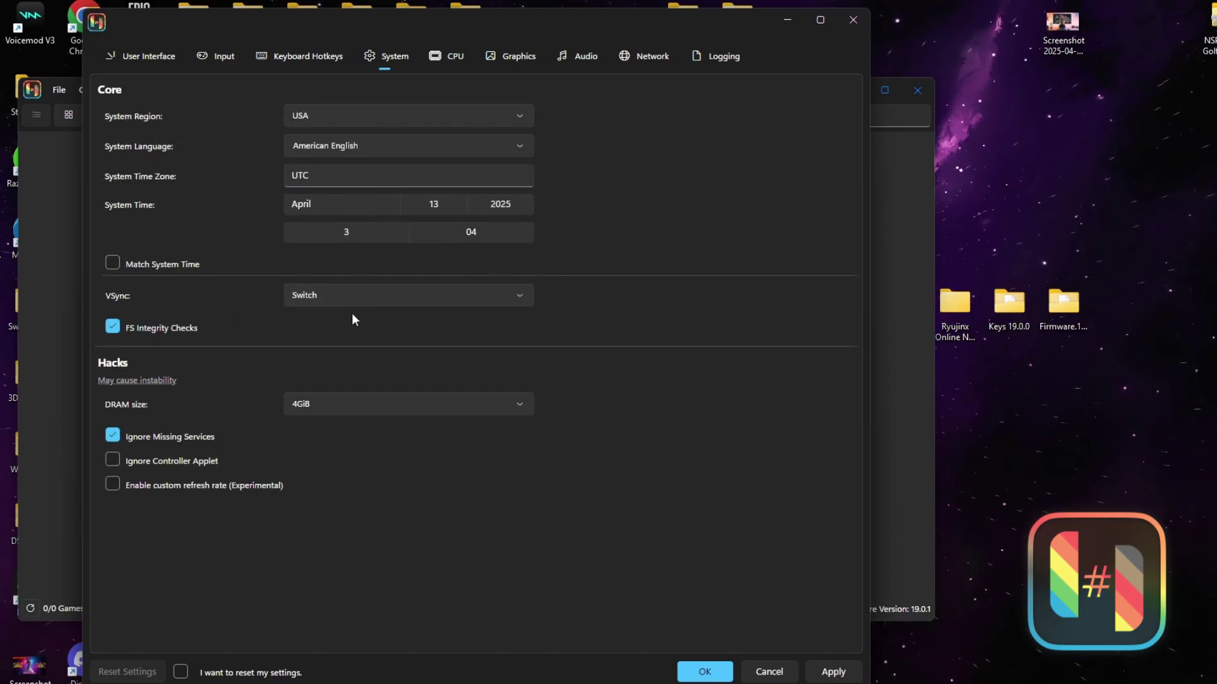
pyautogui.click(311, 297)
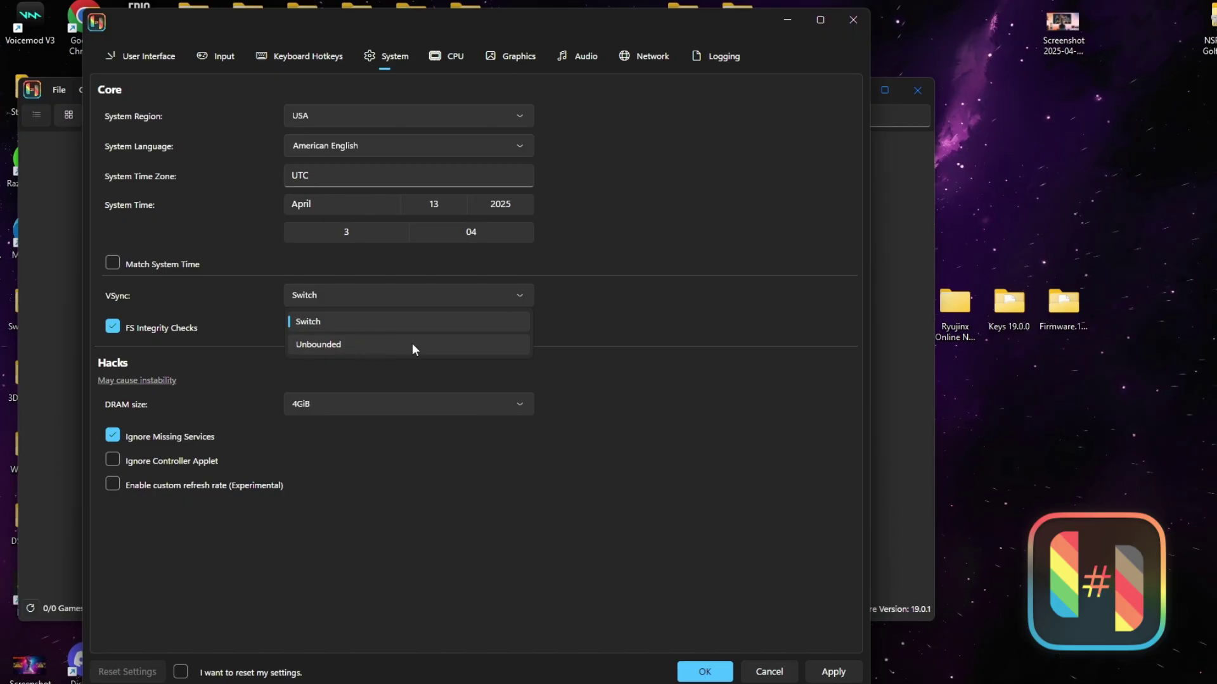
pyautogui.click(596, 309)
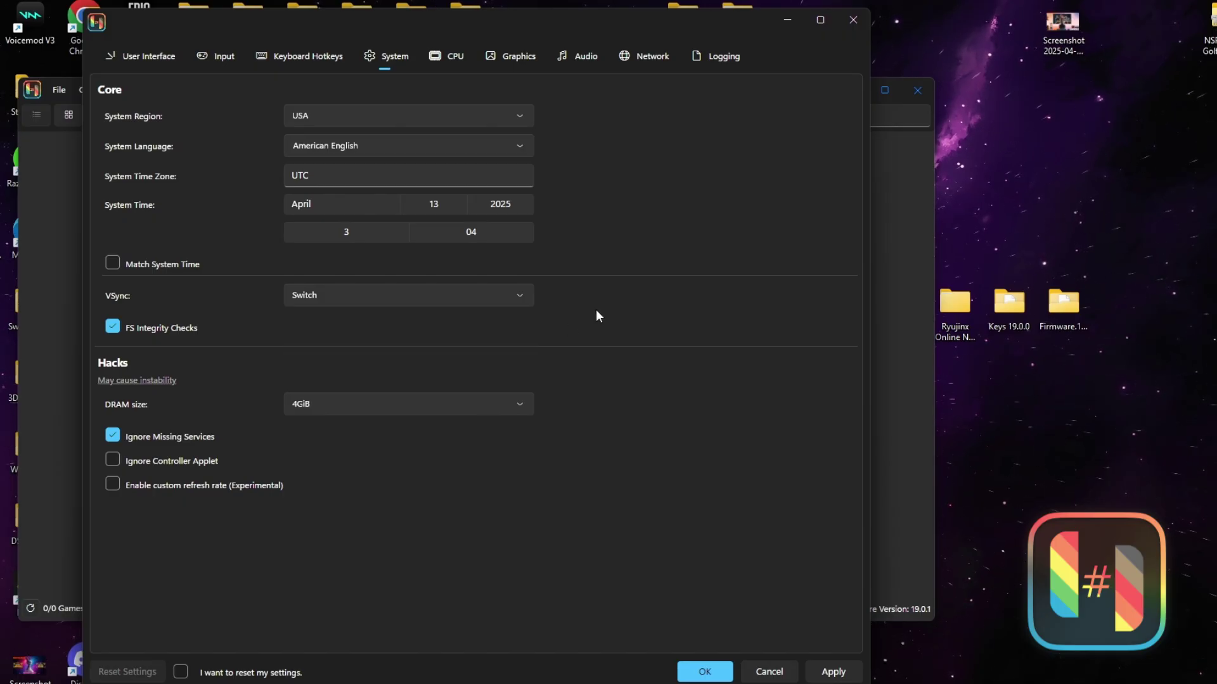
# Step: Review graphics settings, keeping the Vulkan backend and Native resolution scale
pyautogui.click(454, 59)
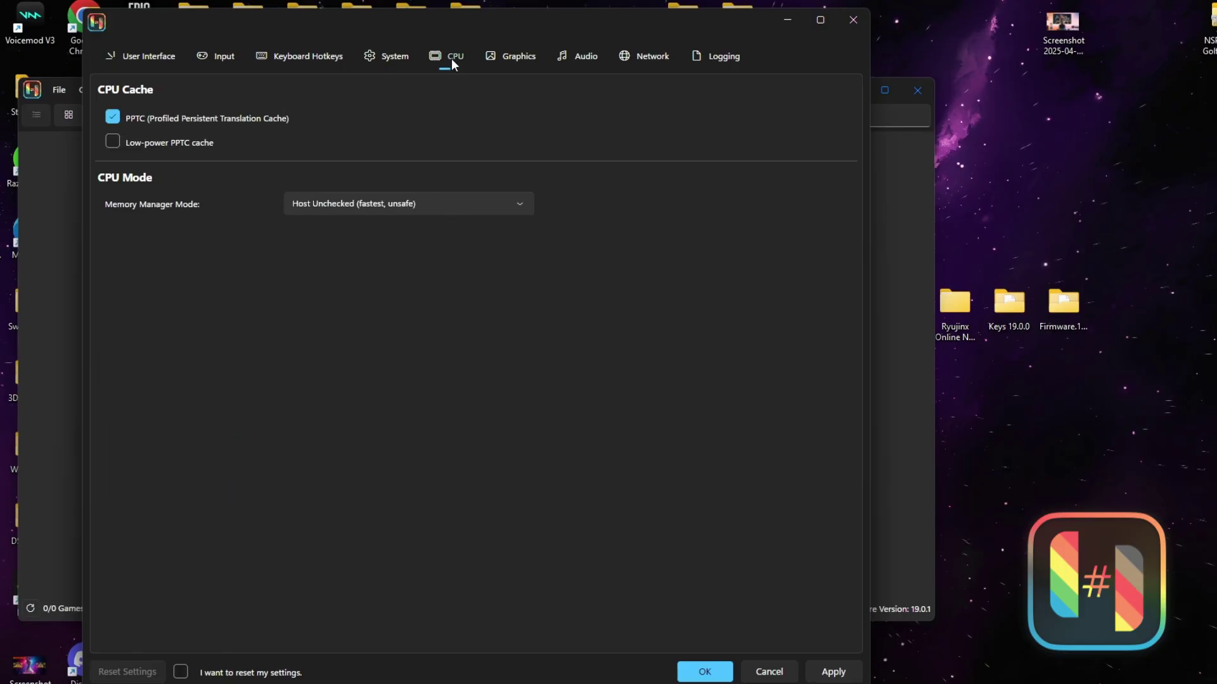
pyautogui.click(505, 59)
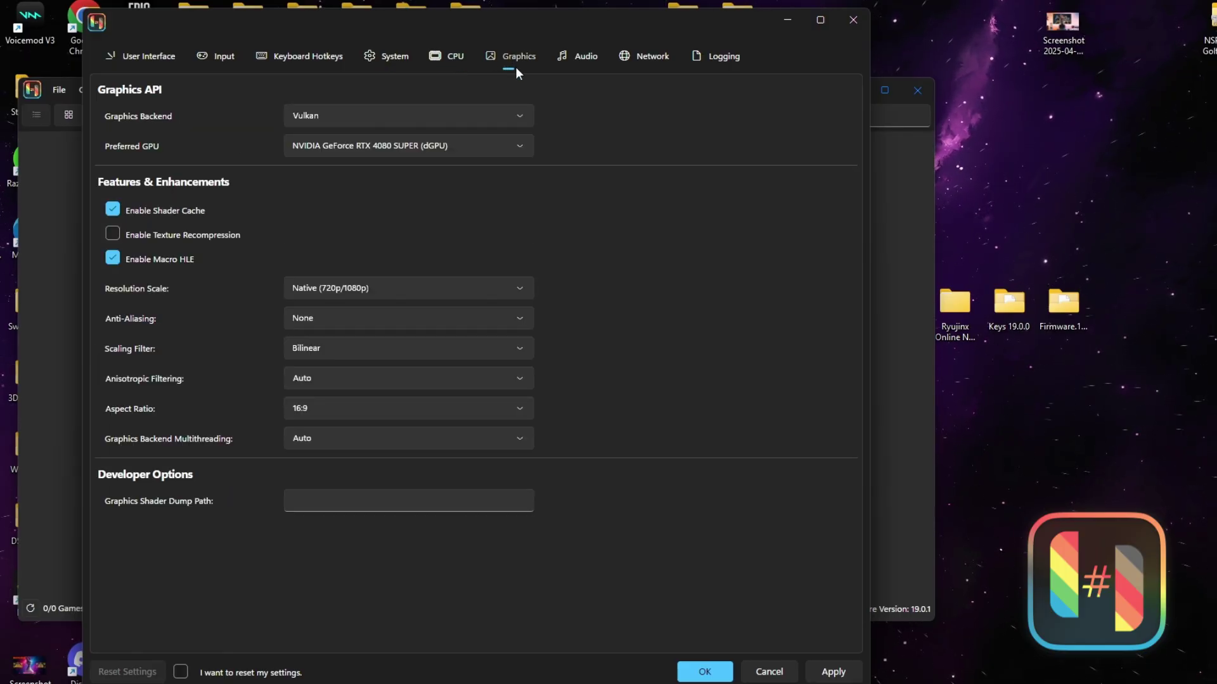
pyautogui.click(504, 119)
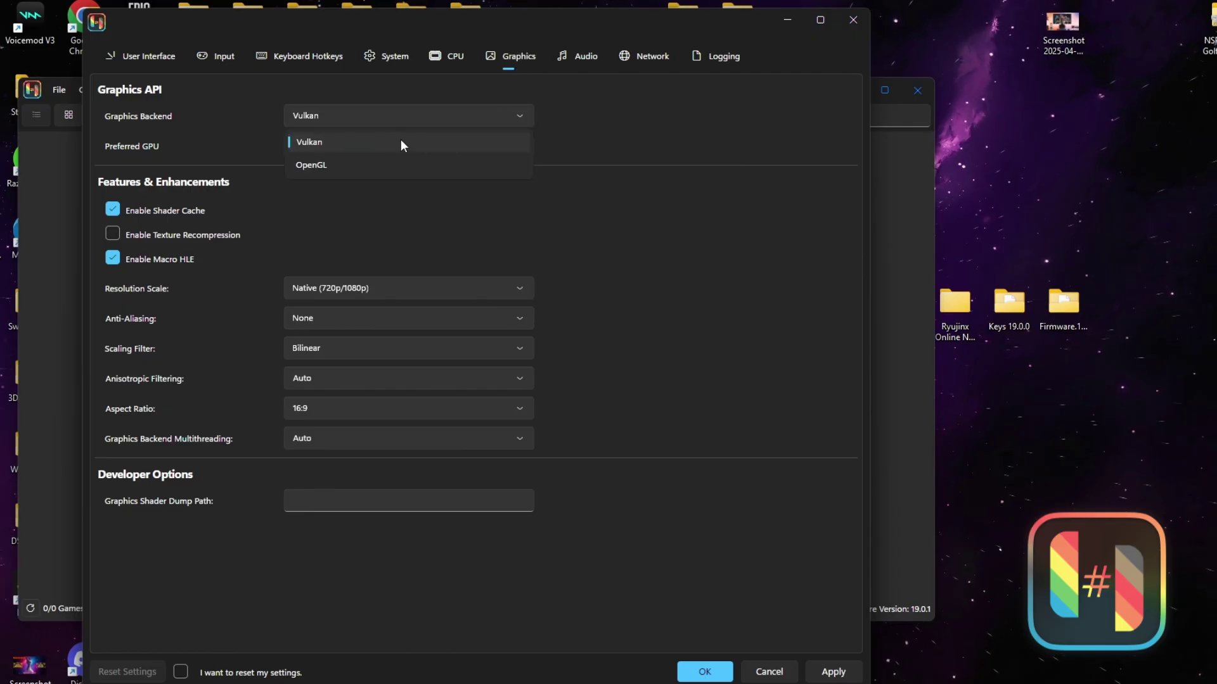
pyautogui.click(497, 115)
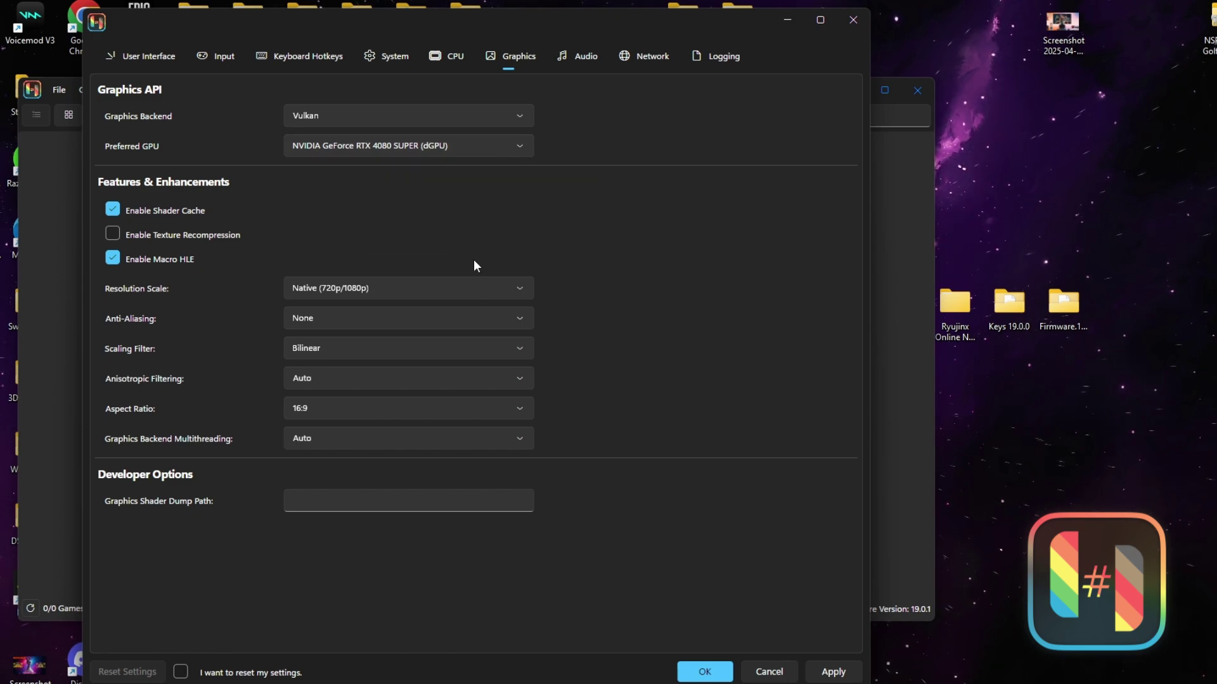
pyautogui.click(469, 279)
pyautogui.click(469, 280)
pyautogui.click(643, 57)
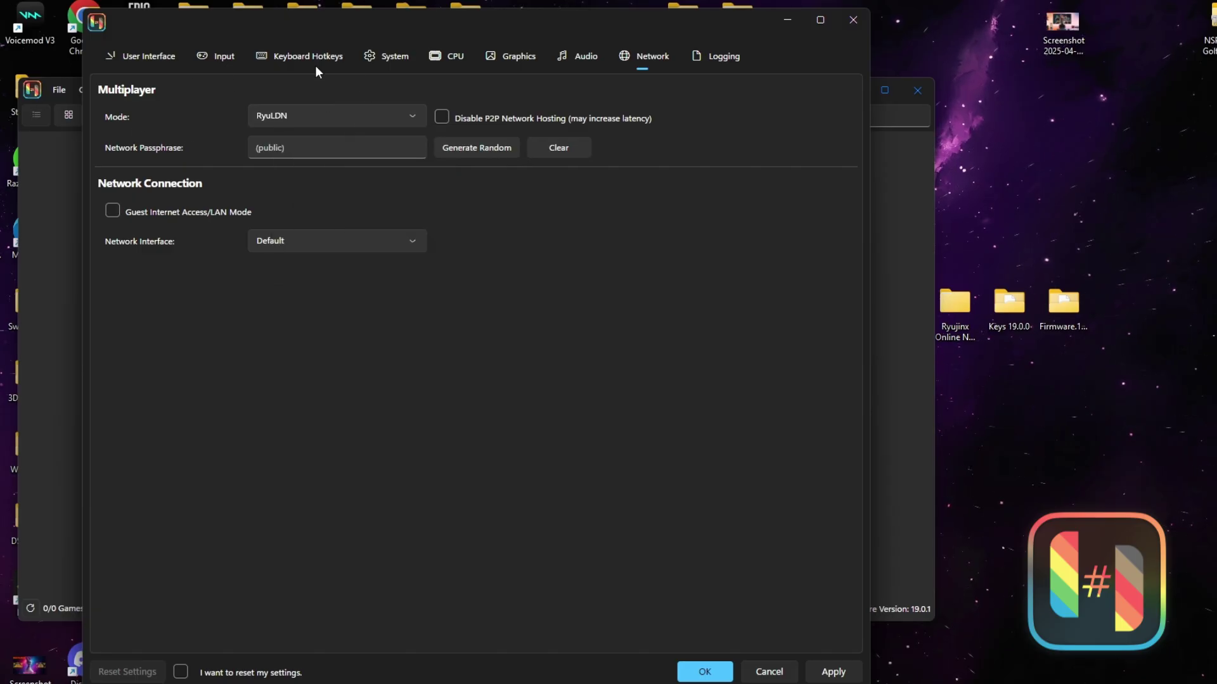
# Step: Enable Guest Internet Access/LAN Mode and save and close Settings
pyautogui.click(113, 211)
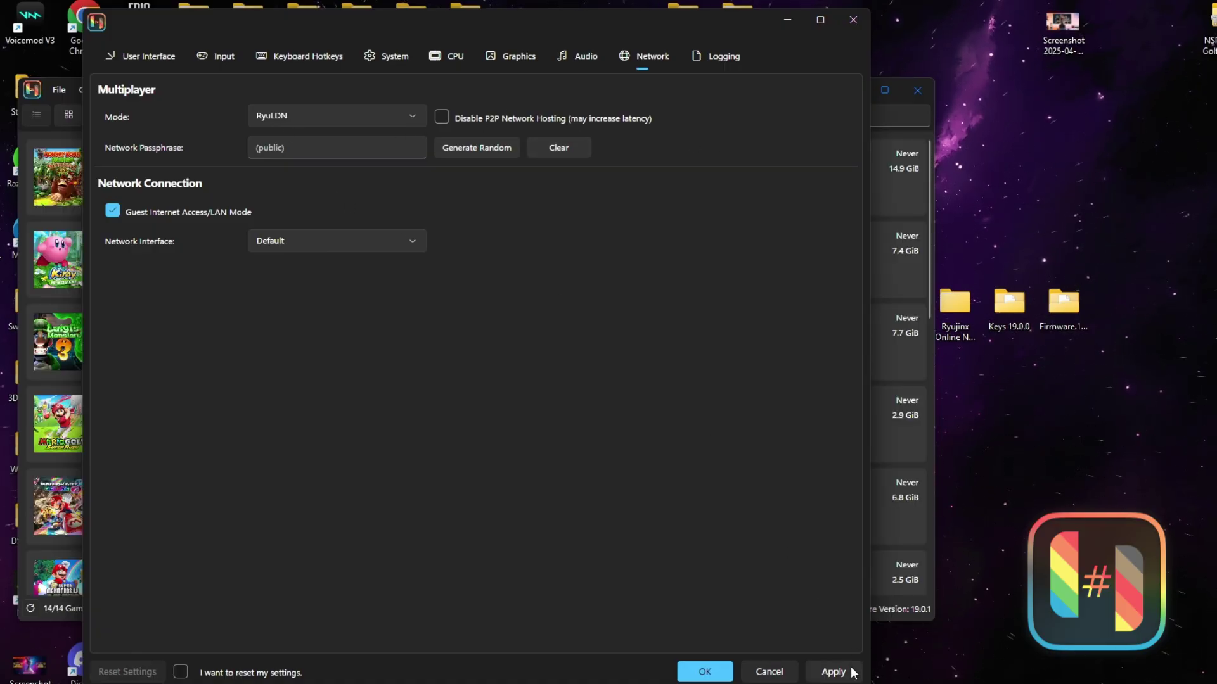
pyautogui.click(704, 673)
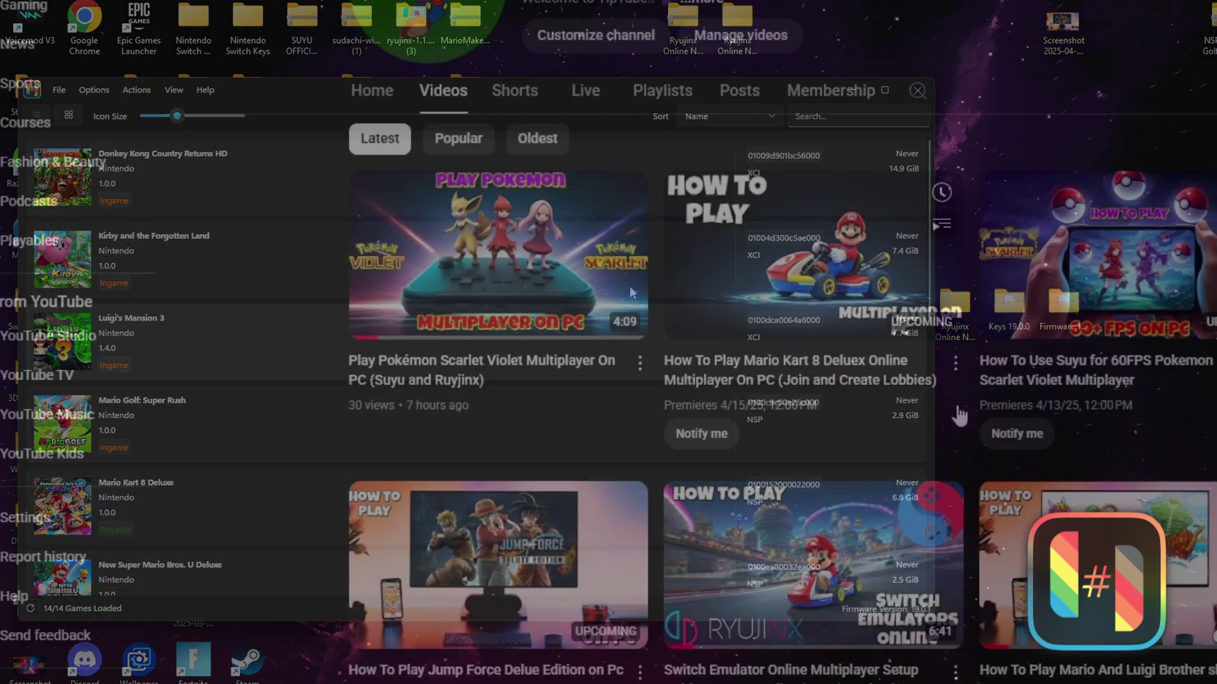
pyautogui.scroll(-6, 964, 406)
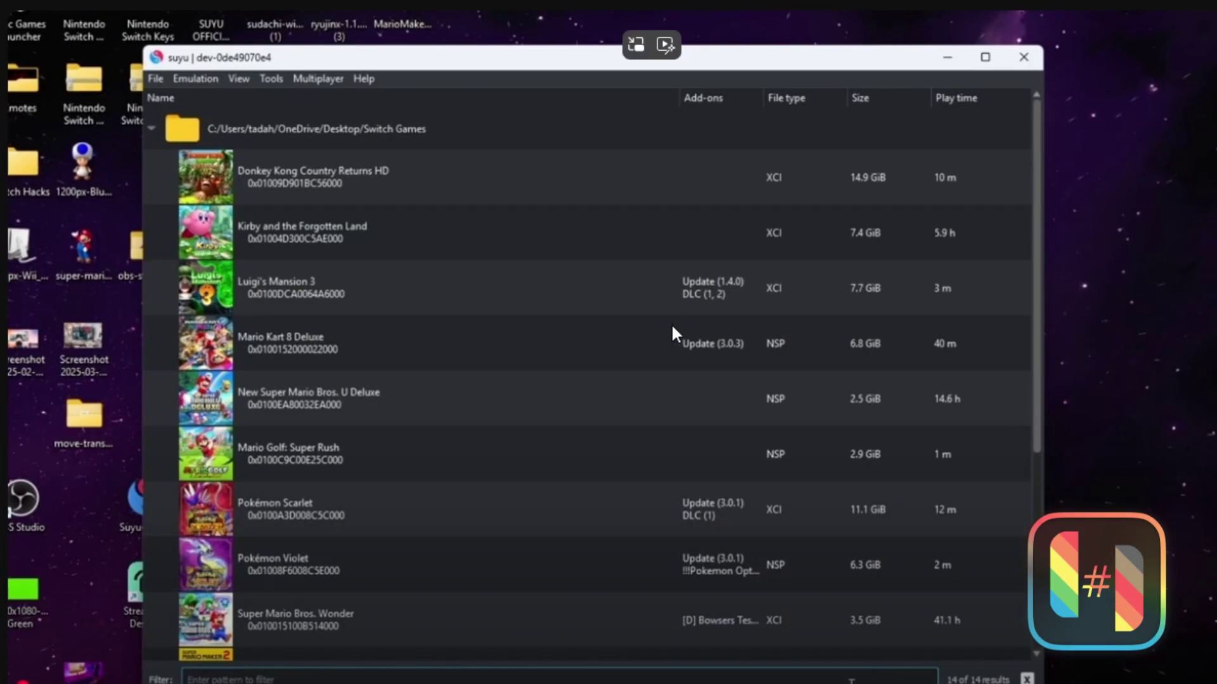
pyautogui.press('space')
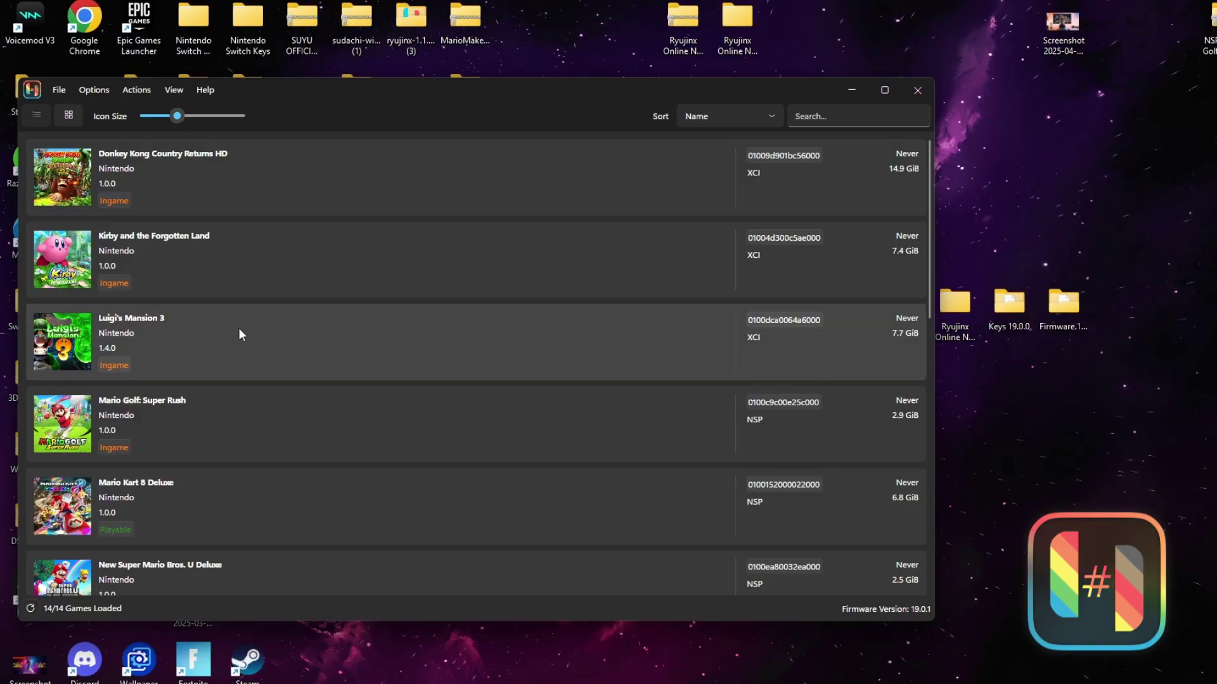
pyautogui.scroll(-3, 270, 387)
pyautogui.scroll(-2, 355, 435)
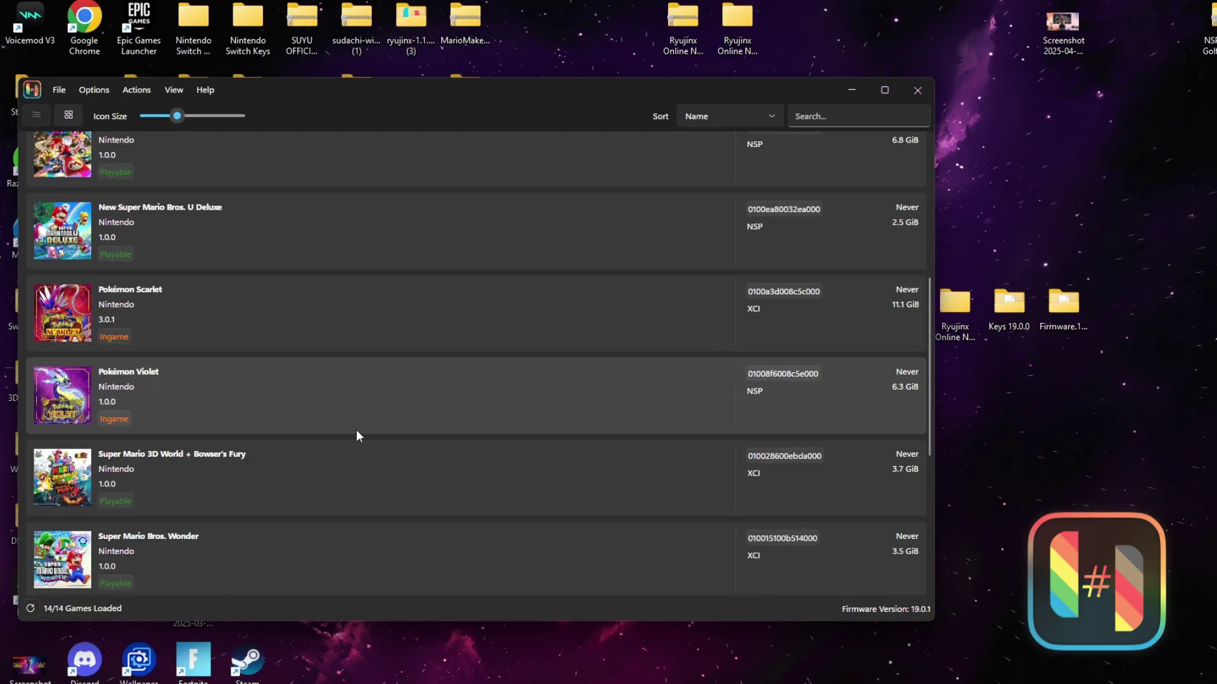
pyautogui.scroll(5, 365, 447)
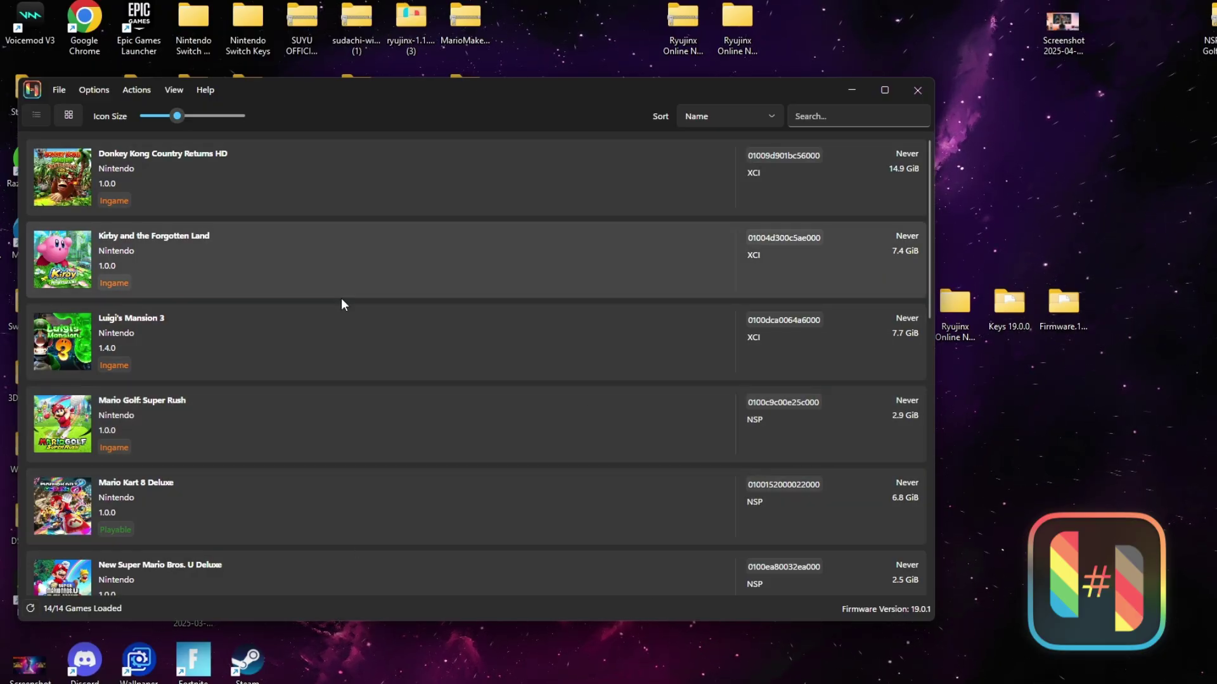
pyautogui.scroll(-2, 262, 379)
pyautogui.scroll(-1, 348, 425)
pyautogui.scroll(-2, 355, 437)
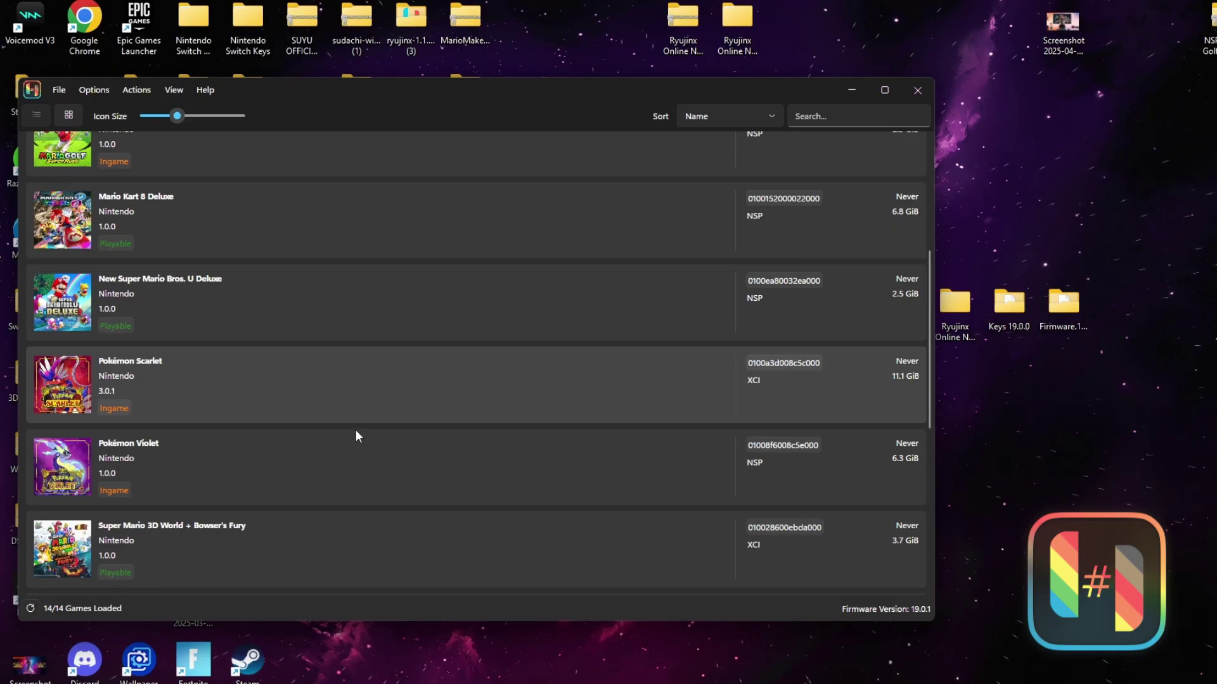
pyautogui.scroll(4, 367, 449)
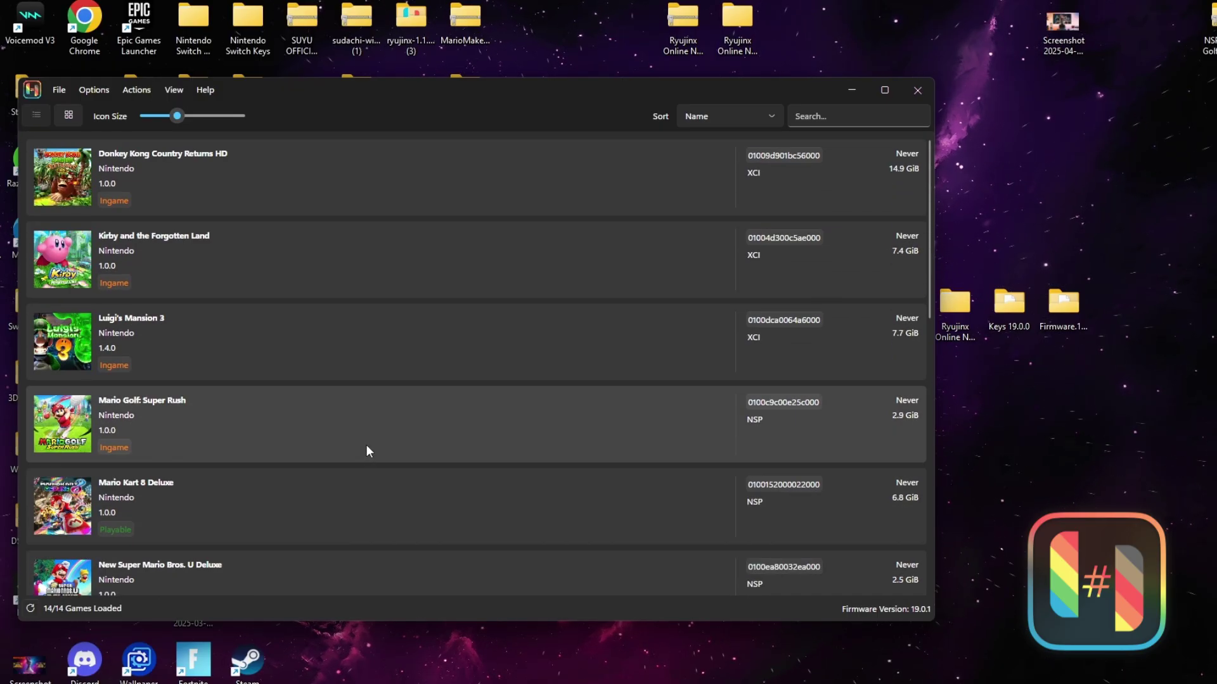